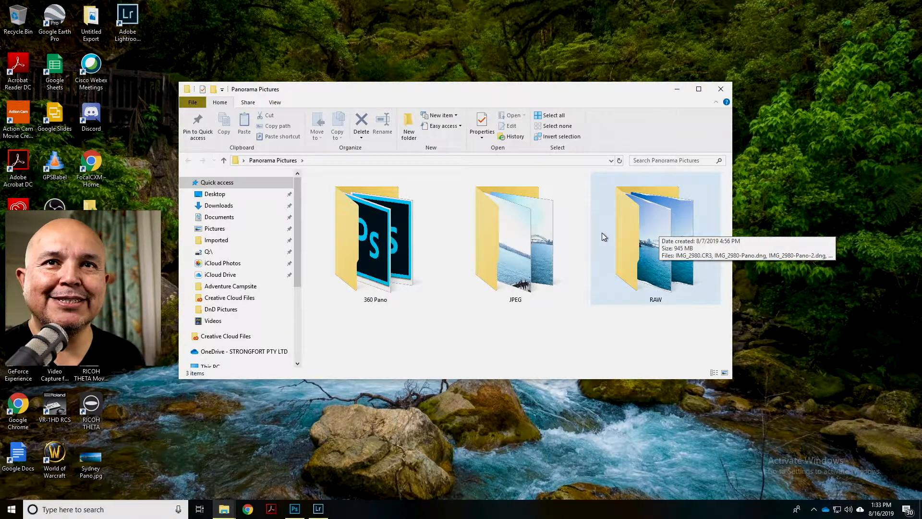
Look through the JPEG and RAW folders inside Panorama Pictures to see the source photos
double_click(569, 200)
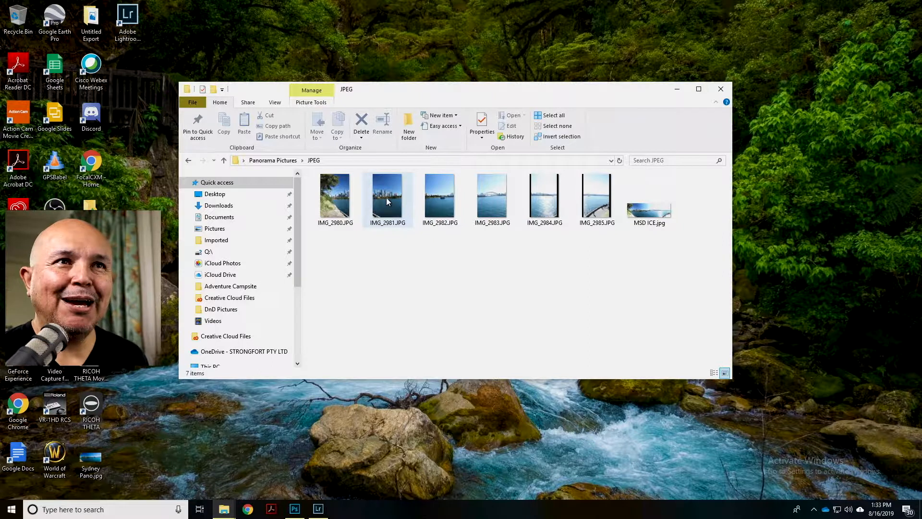
mouse_move(403, 228)
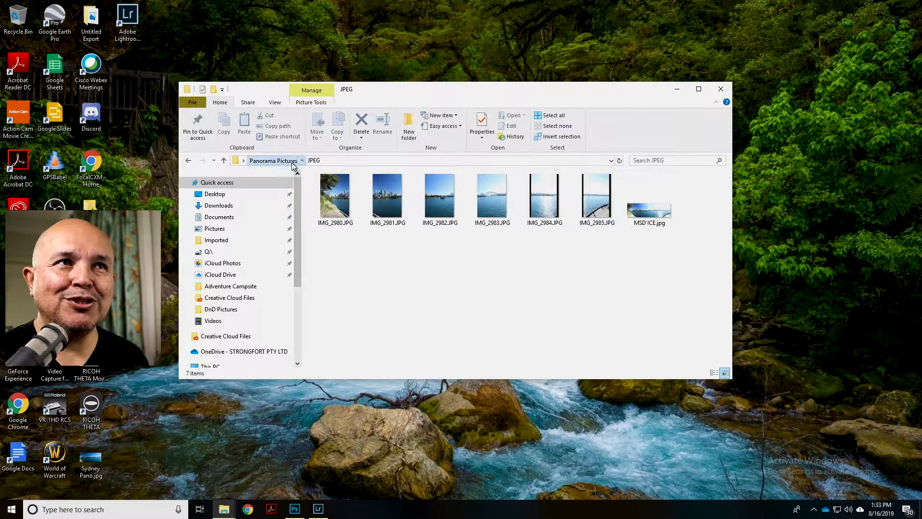
click(272, 161)
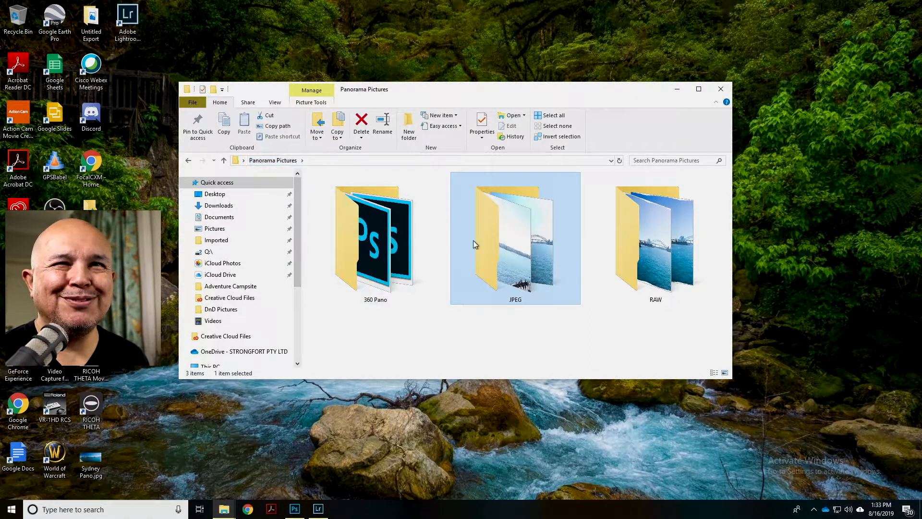
double_click(611, 280)
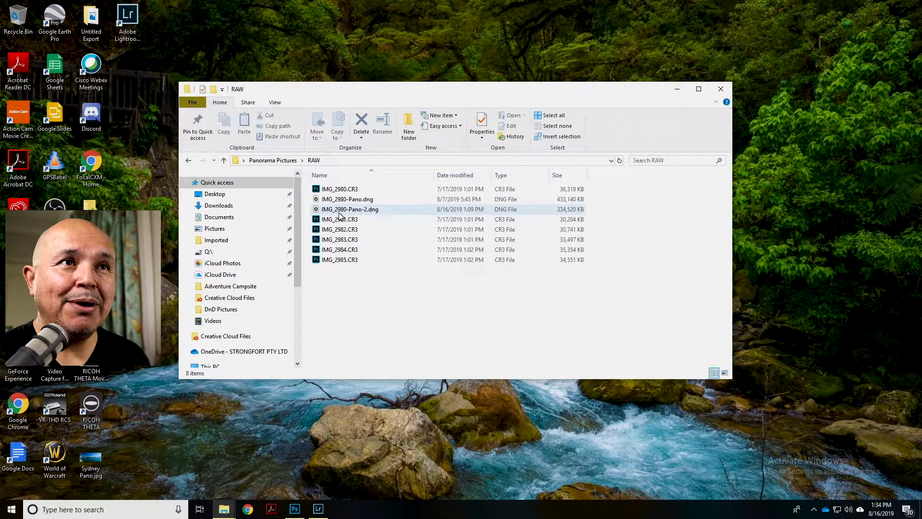
click(273, 161)
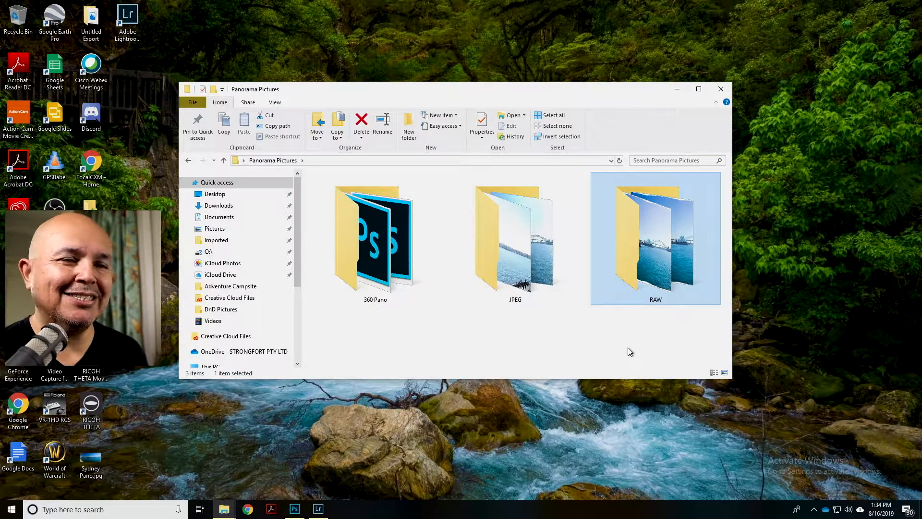
Switch to Lightroom Classic and import the six CR3 photos from the RAW folder, excluding the two IMG_2980-Pano DNG files
click(320, 514)
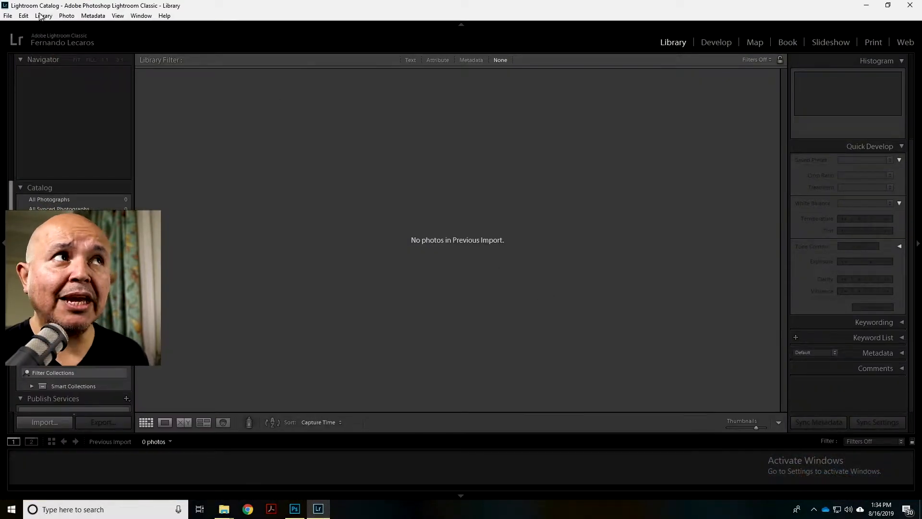
click(8, 15)
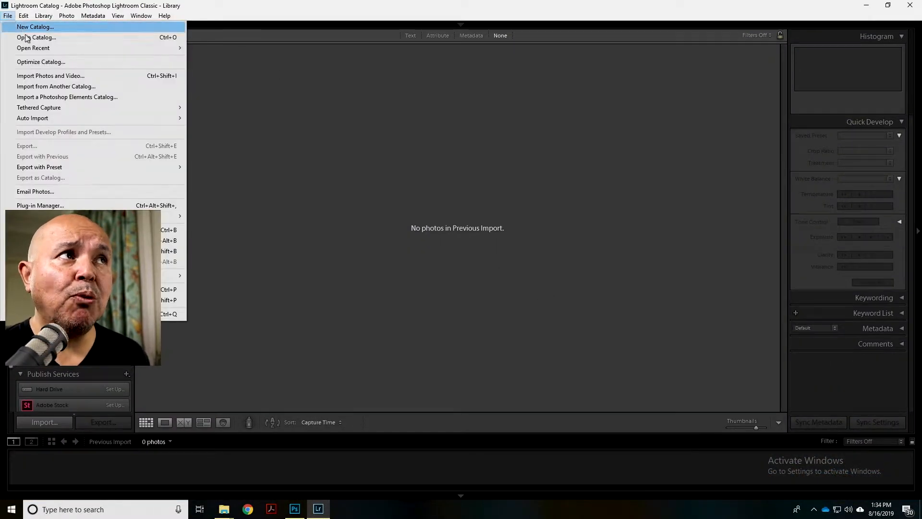
click(61, 76)
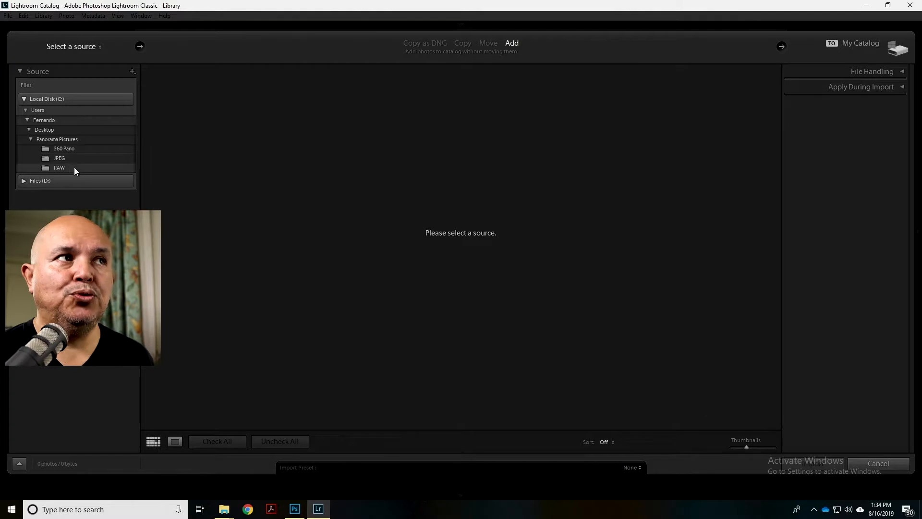
click(78, 168)
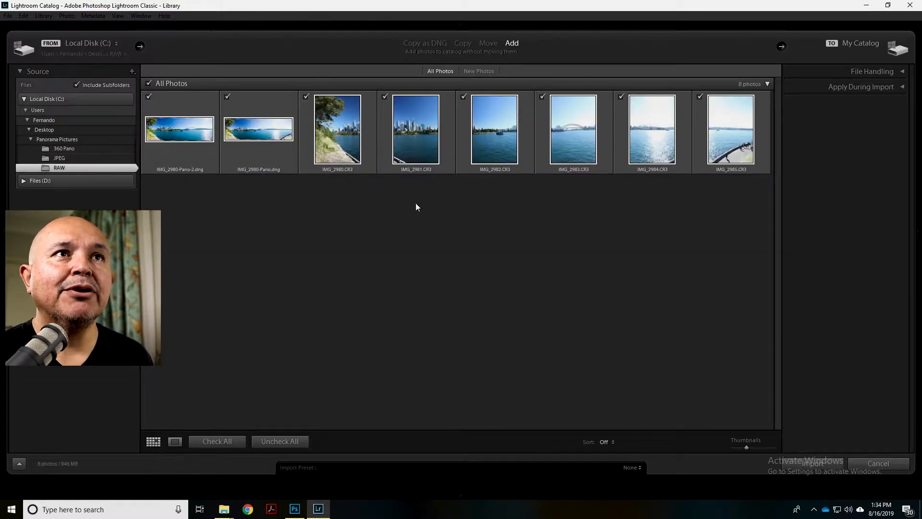
click(226, 98)
click(147, 97)
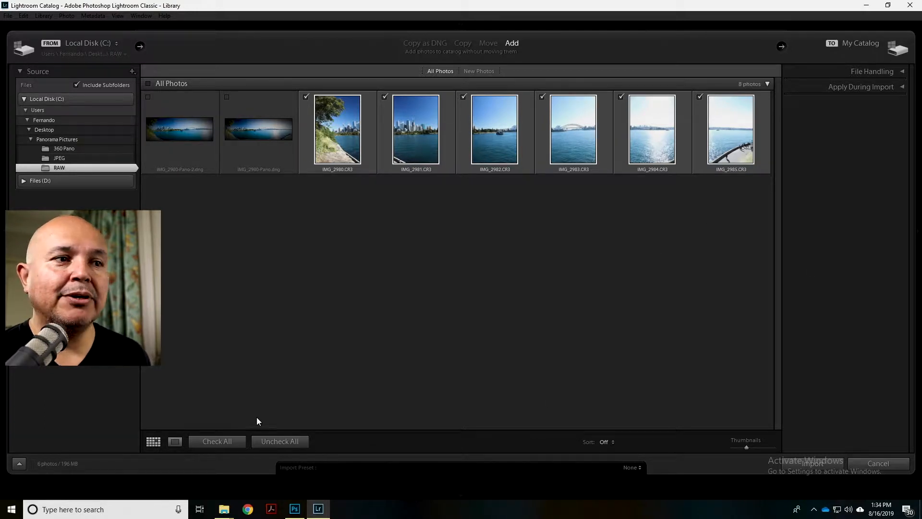
click(822, 465)
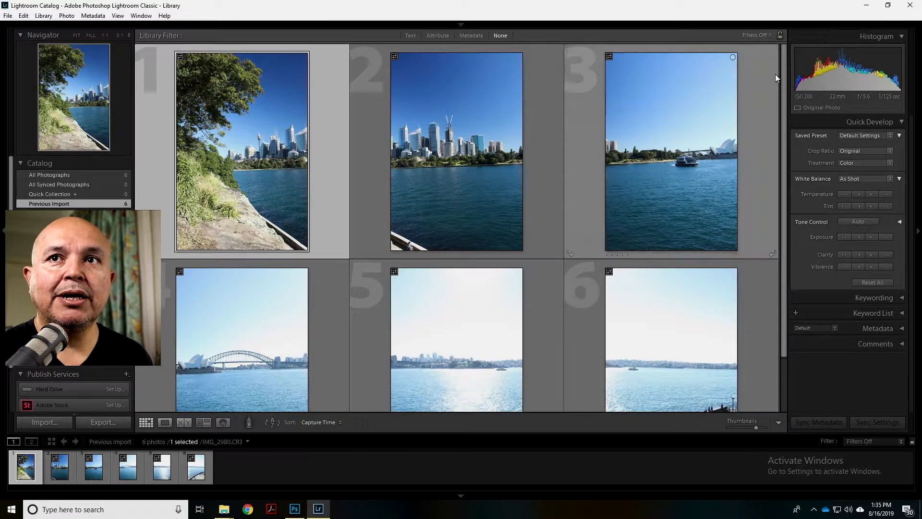
Develop IMG_2980.CR3 with automatic tone adjustments and the Adobe Landscape profile
mouse_move(474, 25)
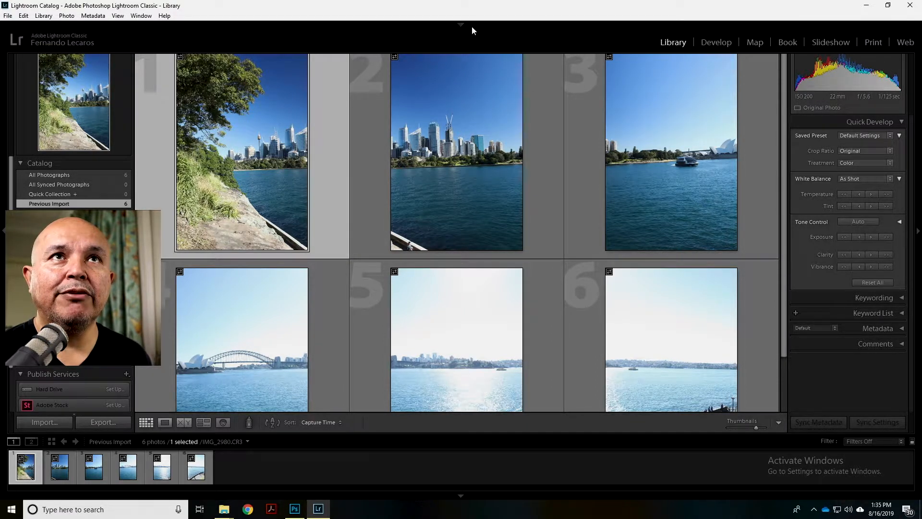
click(728, 44)
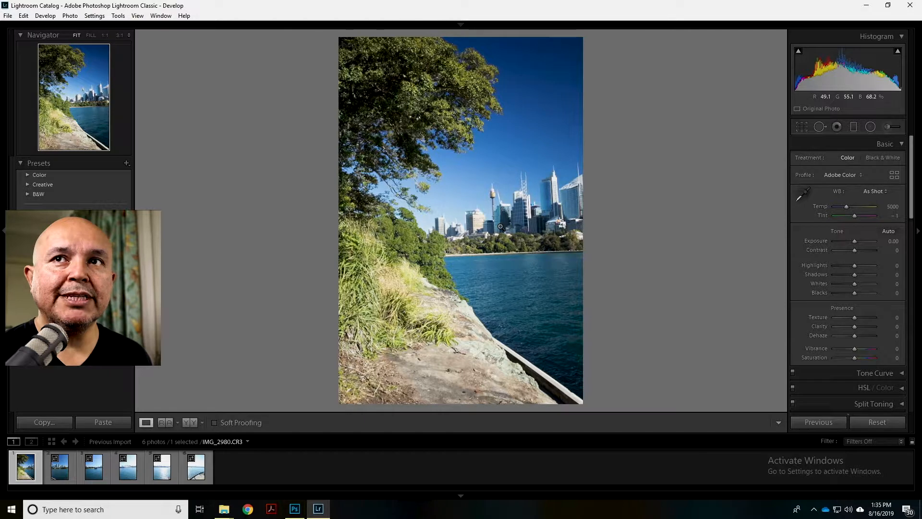
click(890, 232)
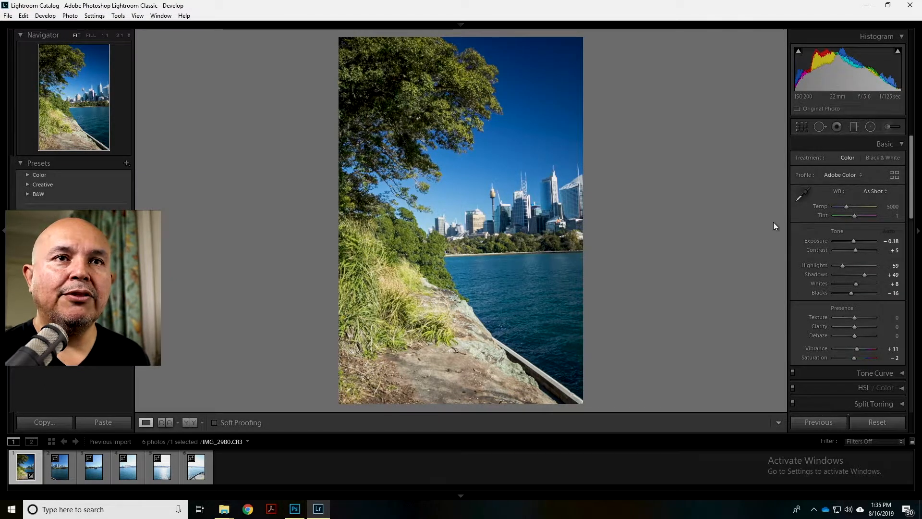
click(840, 176)
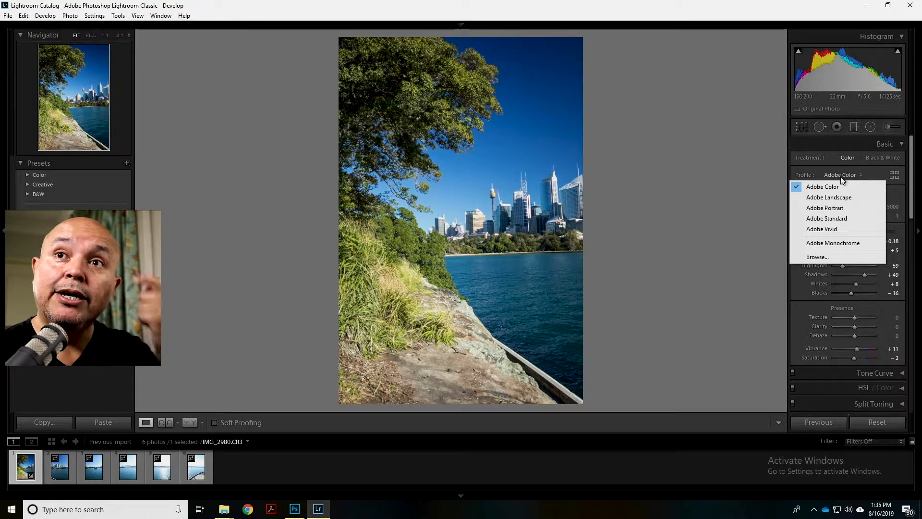
click(842, 201)
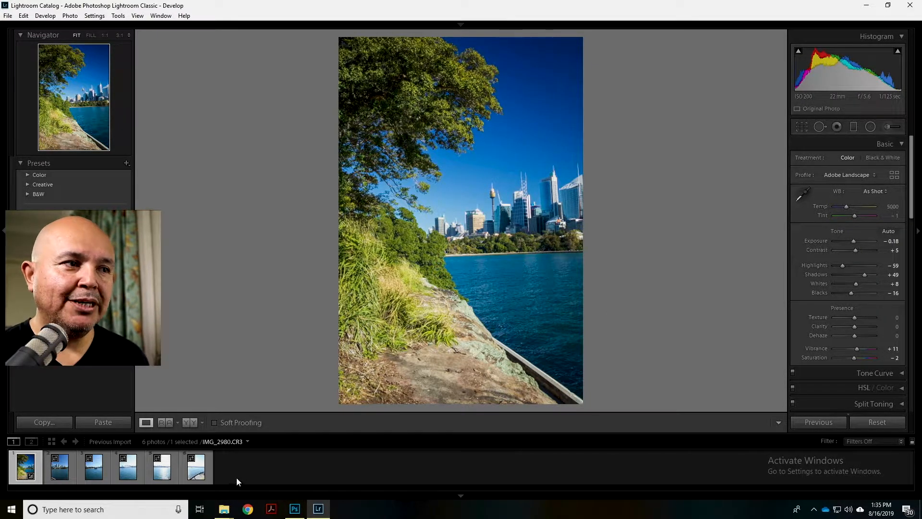
Select all six photos and synchronize the develop settings of IMG_2980.CR3 to them, keeping the preselected setting categories
click(211, 476)
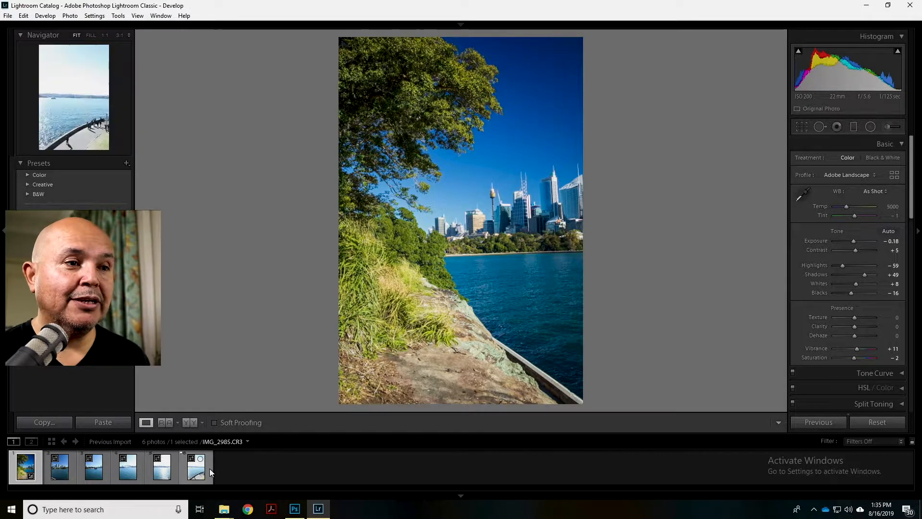
key(ctrl+a)
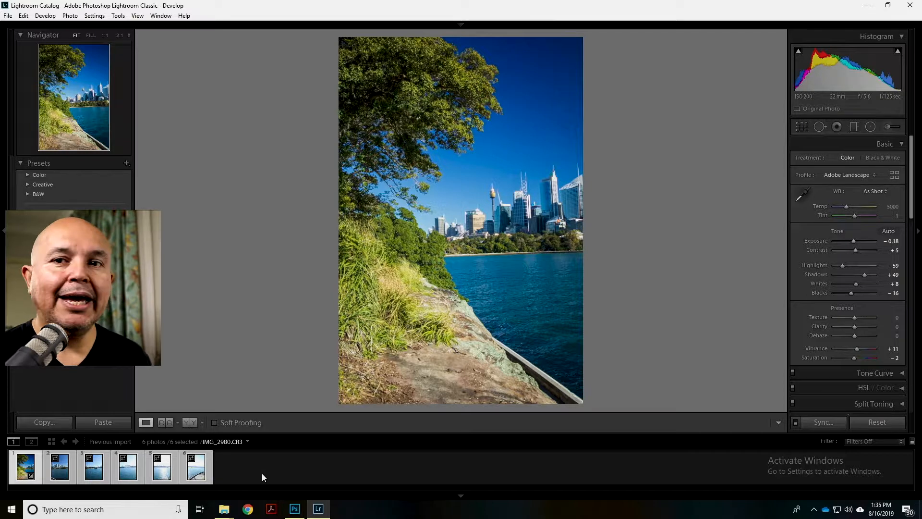
click(823, 423)
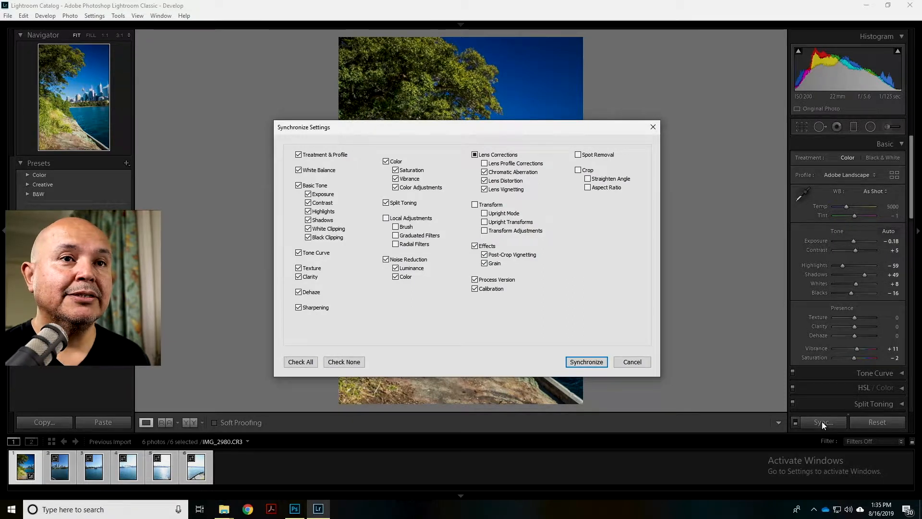
click(594, 365)
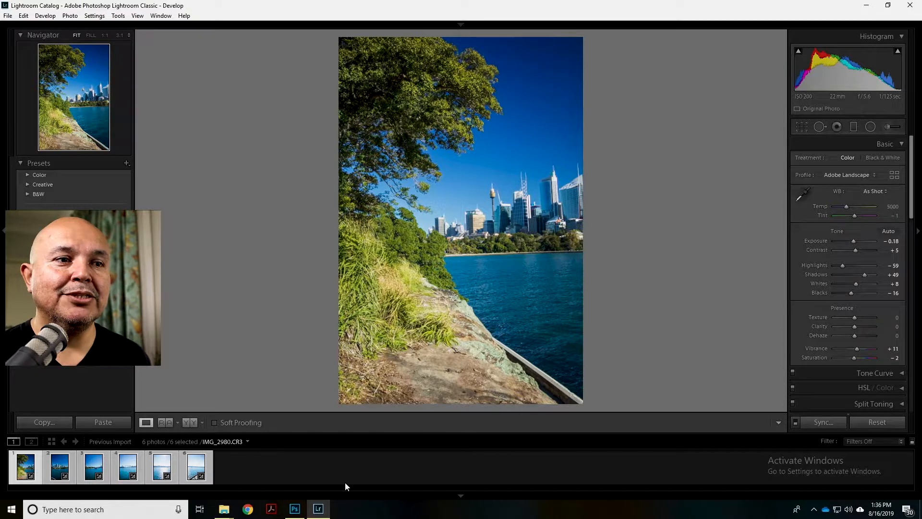
Review the synchronized look on each photo from IMG_2981.CR3 to IMG_2985.CR3, ending back on IMG_2980.CR3
click(61, 475)
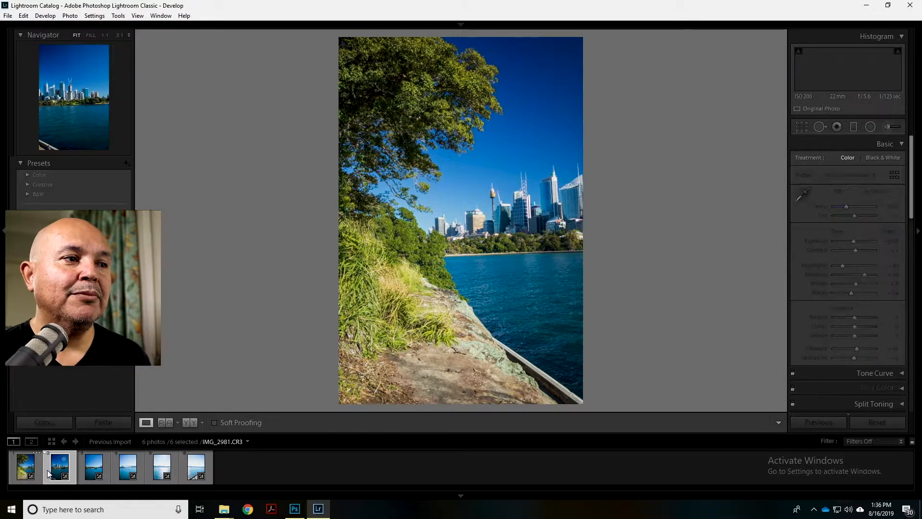
click(92, 474)
click(121, 473)
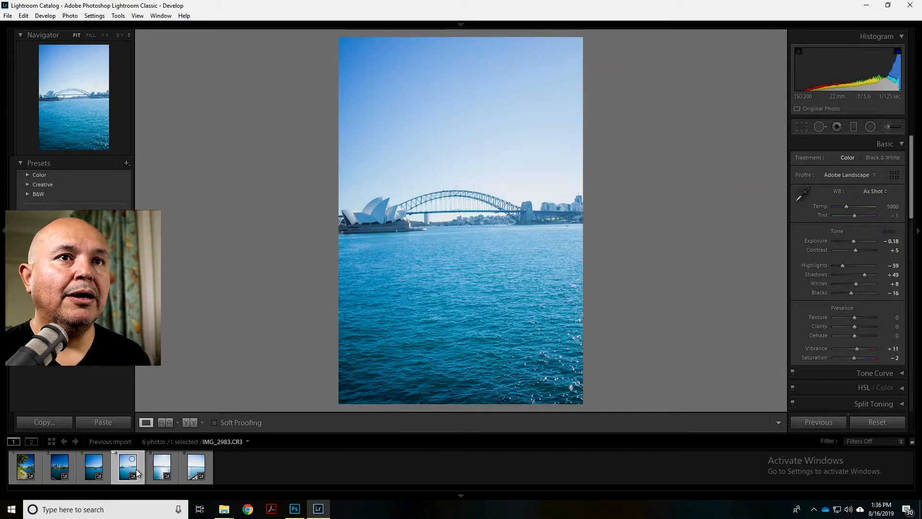
click(163, 473)
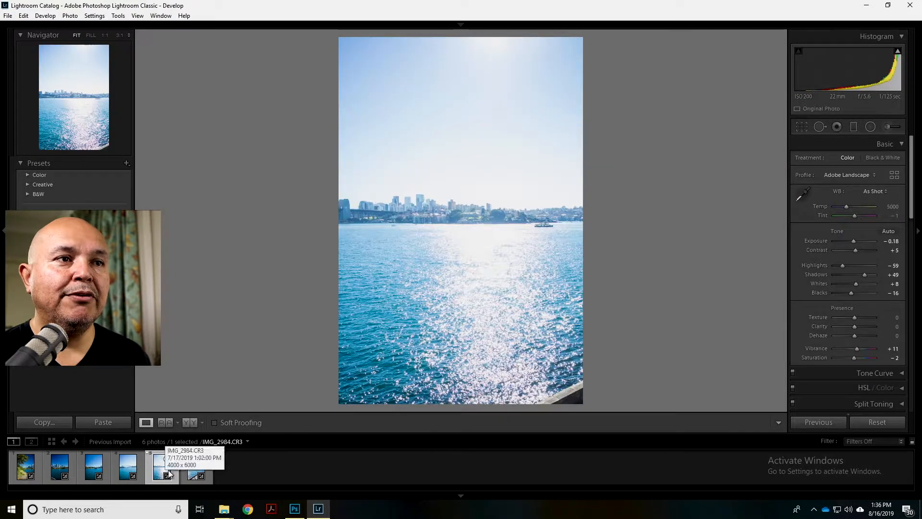
click(196, 466)
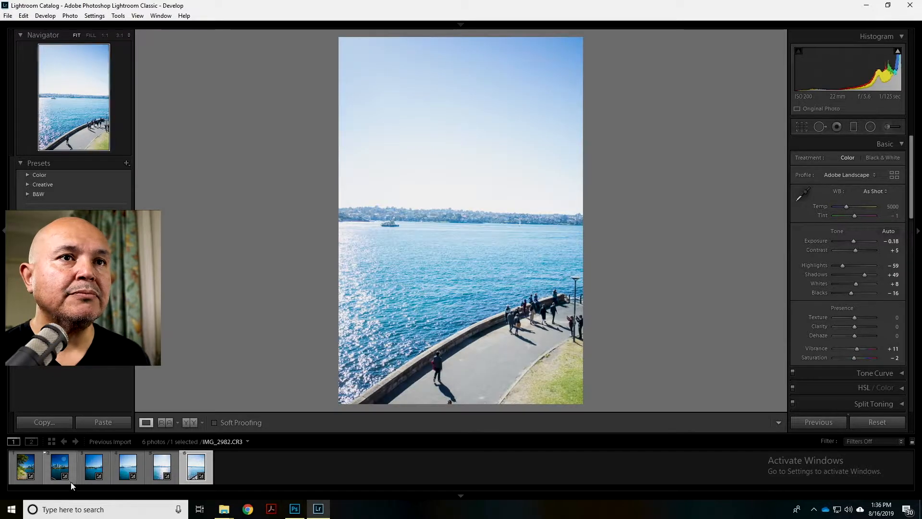
click(39, 464)
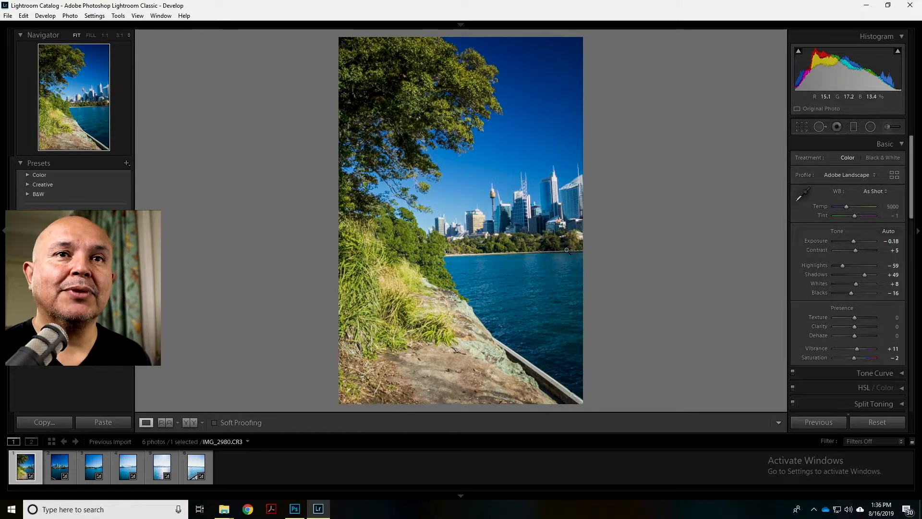
Examine at 1:1 how the city skyline overlaps between IMG_2980.CR3 and IMG_2981.CR3
click(564, 222)
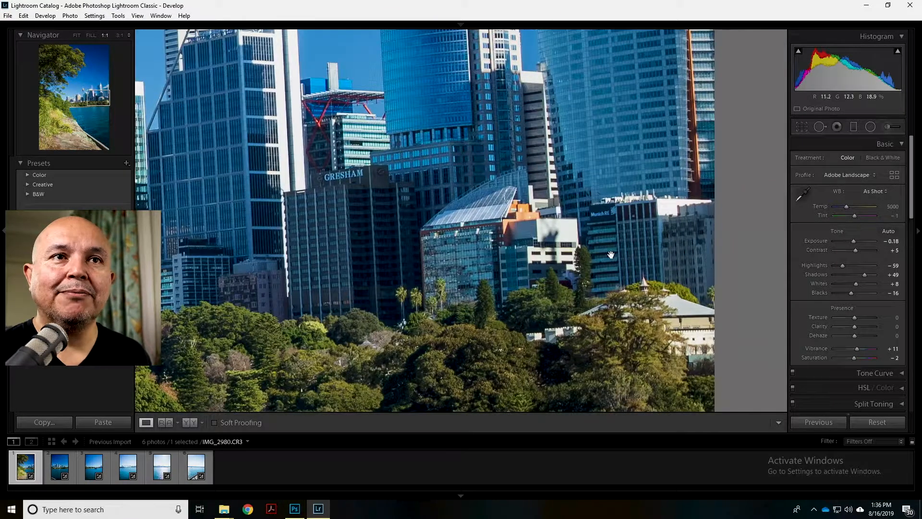
click(342, 188)
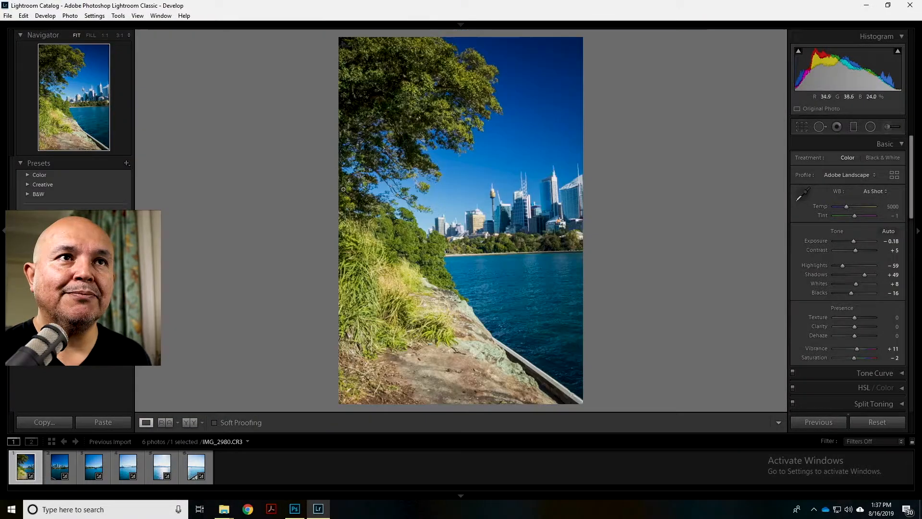
click(70, 466)
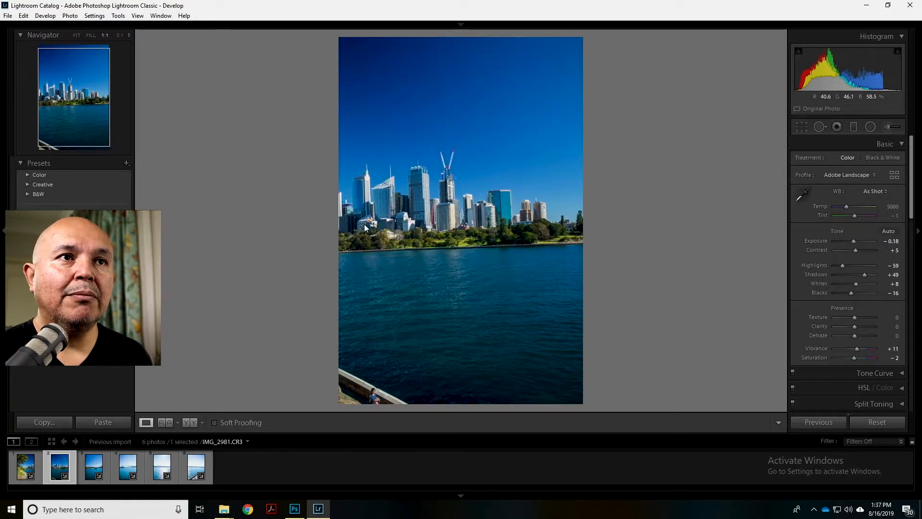
click(364, 224)
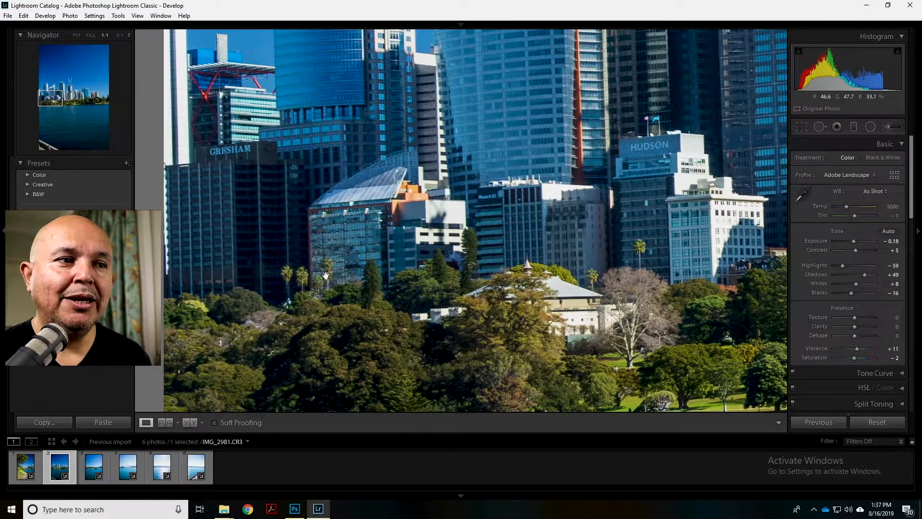
Examine at 1:1 how the far shoreline and the ferry overlap between IMG_2984.CR3 and IMG_2985.CR3
click(169, 478)
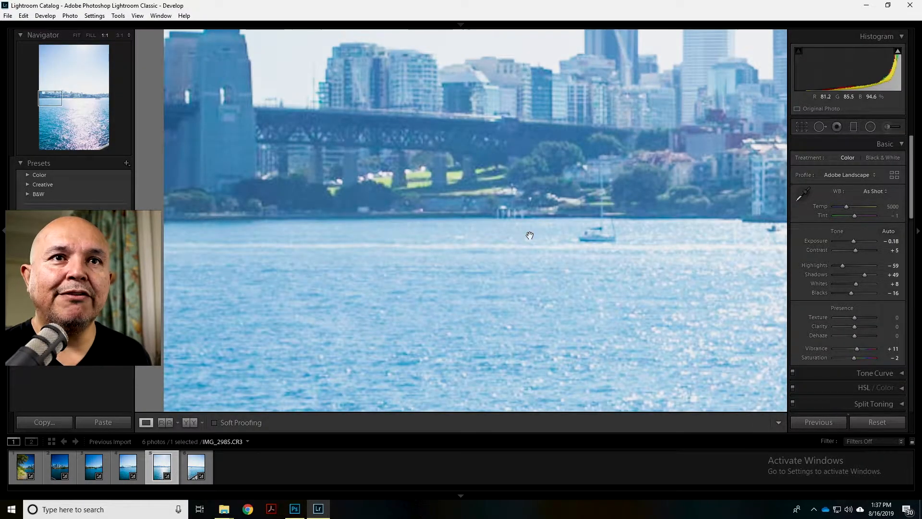
click(594, 225)
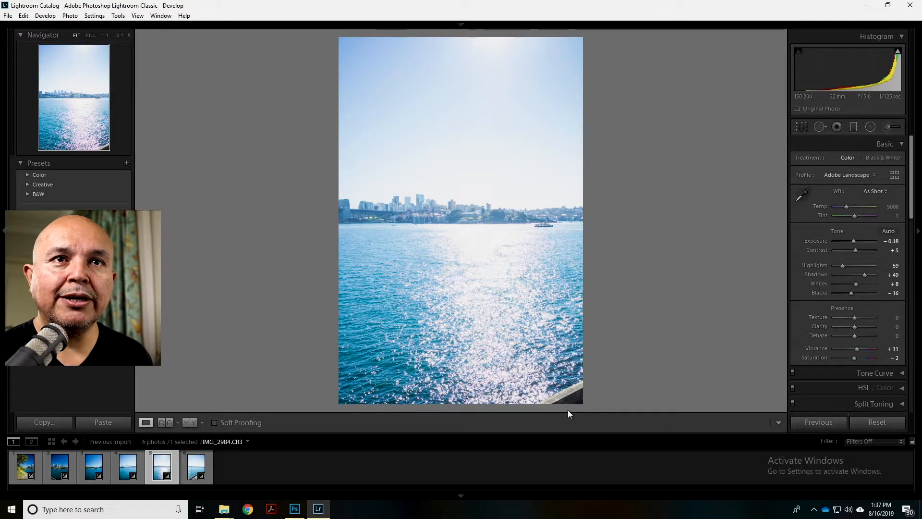
click(580, 217)
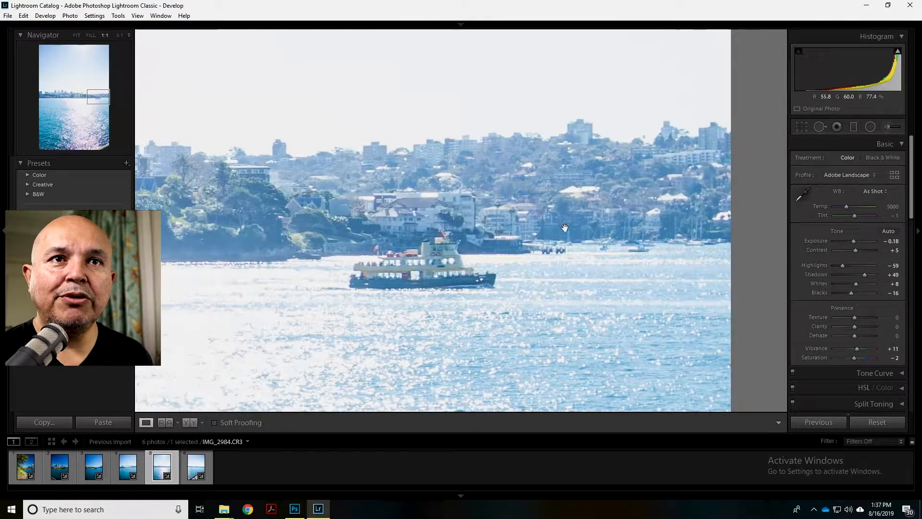
click(577, 260)
click(570, 126)
click(570, 126)
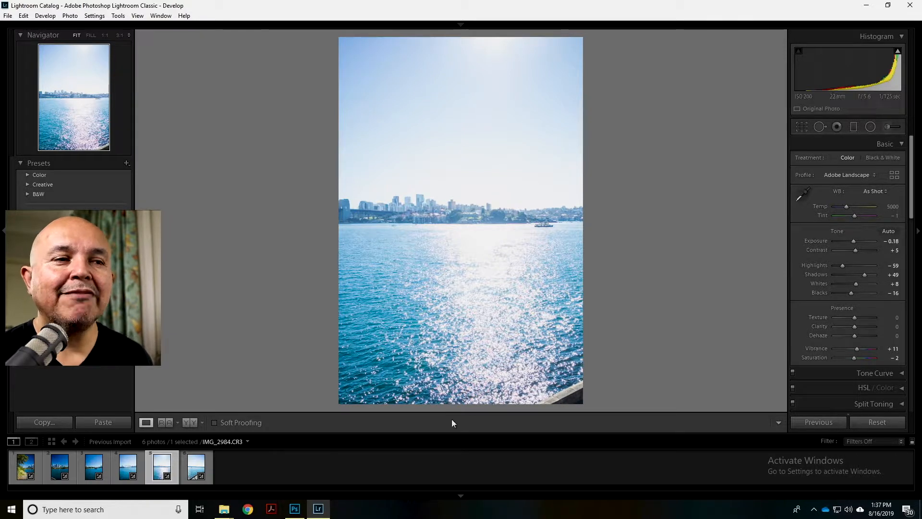
click(210, 468)
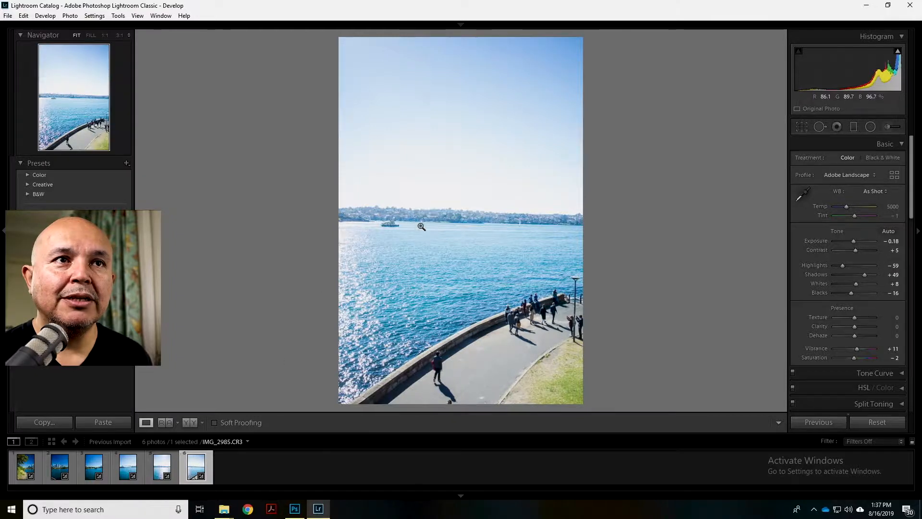
click(422, 227)
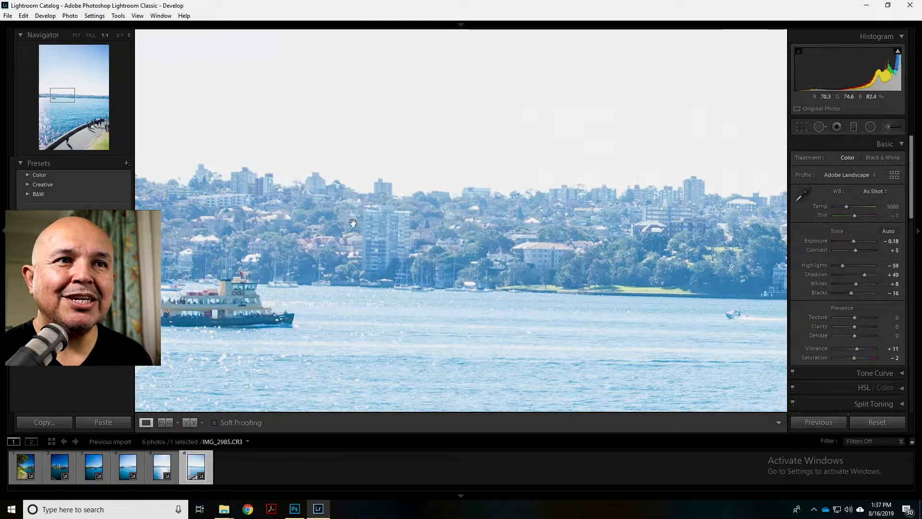
Select all six photos from IMG_2980.CR3 to IMG_2985.CR3 and start a panorama Photo Merge of them
click(342, 253)
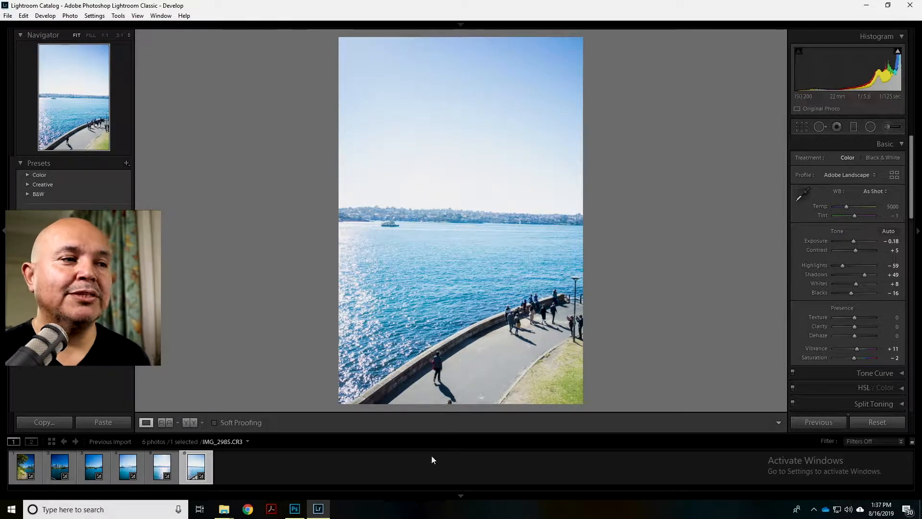
click(39, 474)
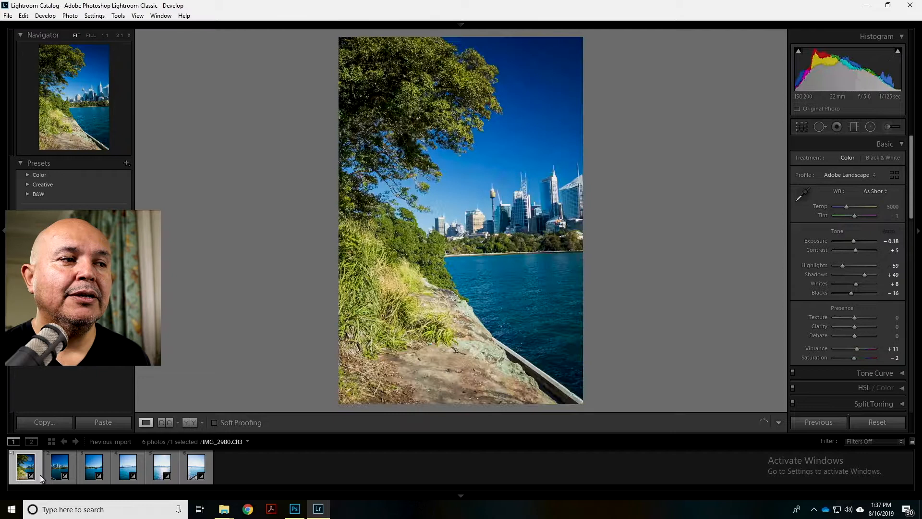
shift+click(209, 476)
right_click(209, 471)
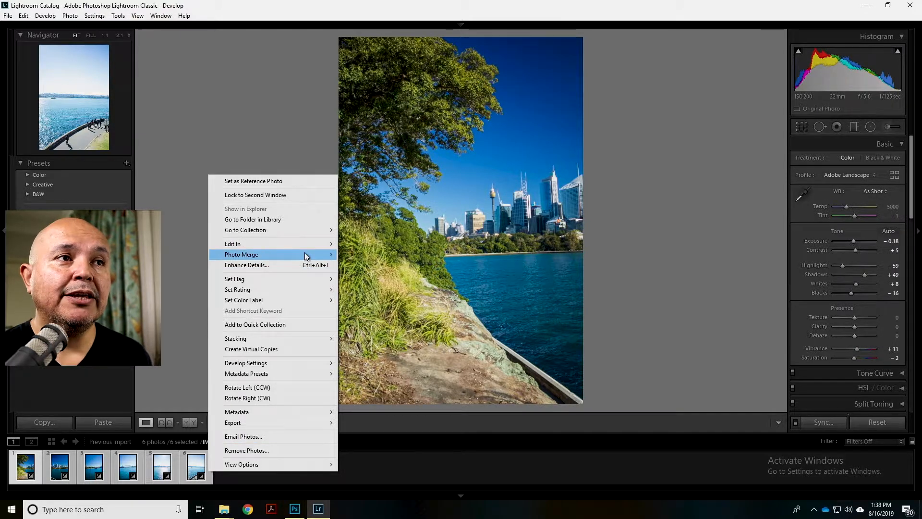
mouse_move(306, 256)
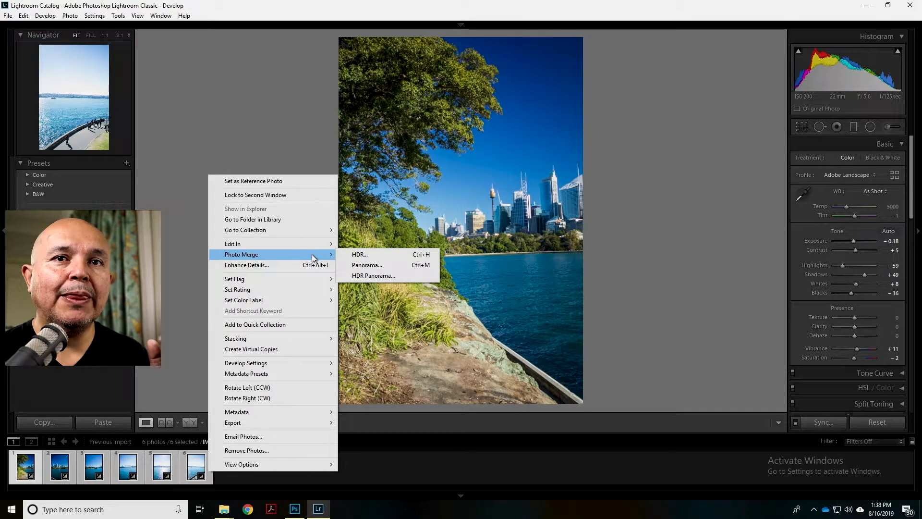
click(387, 266)
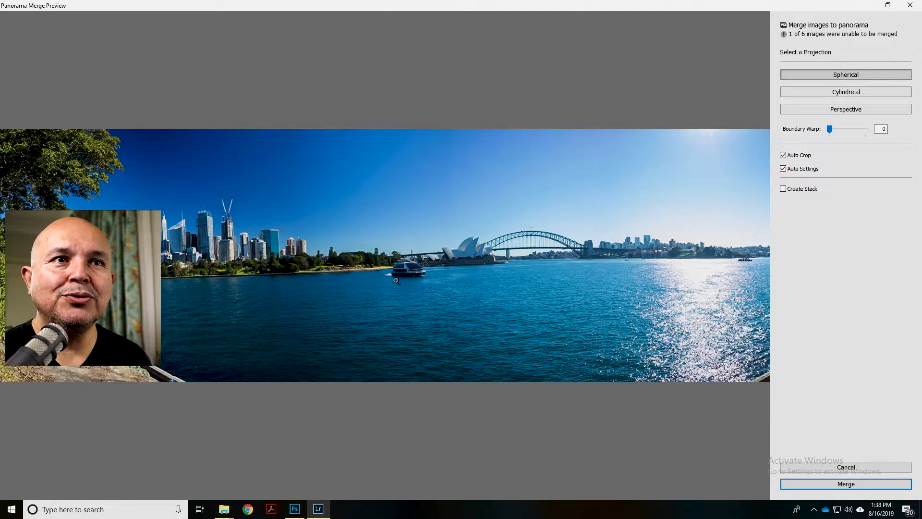
Preview the panorama without Auto Crop, merge it with Spherical projection, Auto Crop and Auto Settings on, and open the merged panorama
click(767, 260)
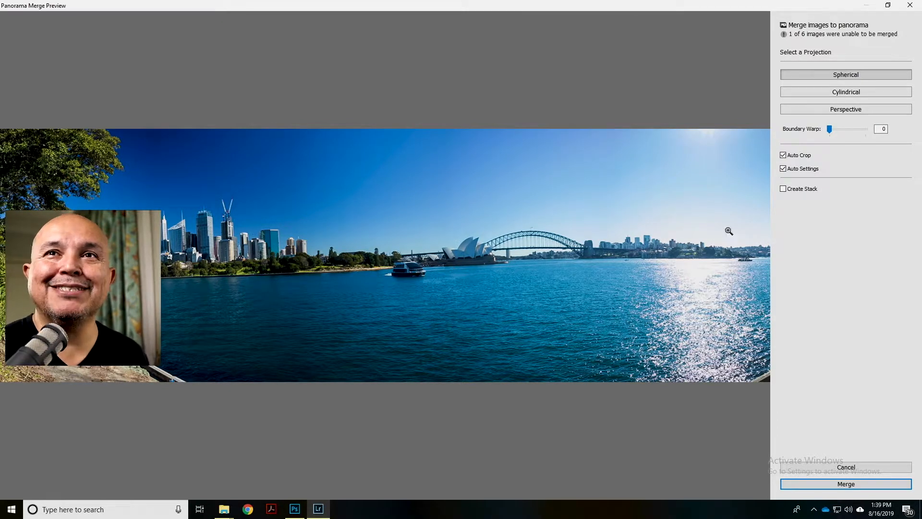
click(783, 155)
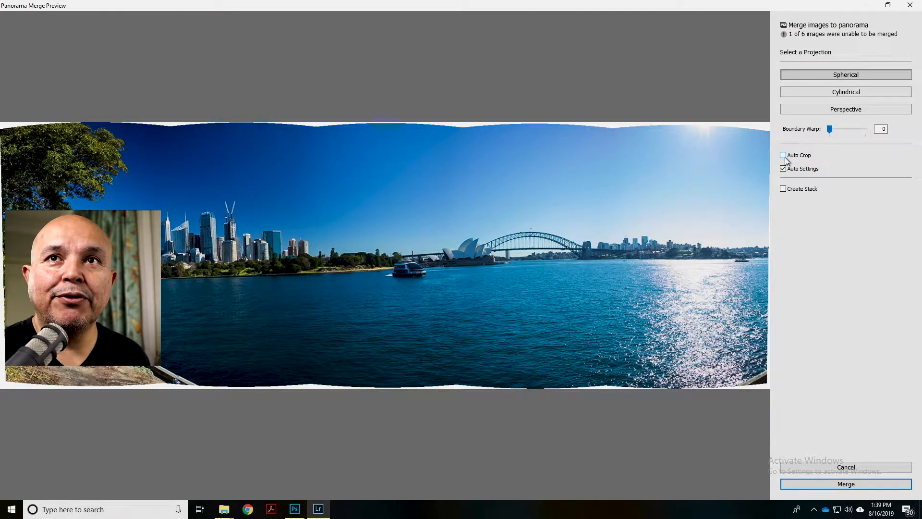
click(784, 157)
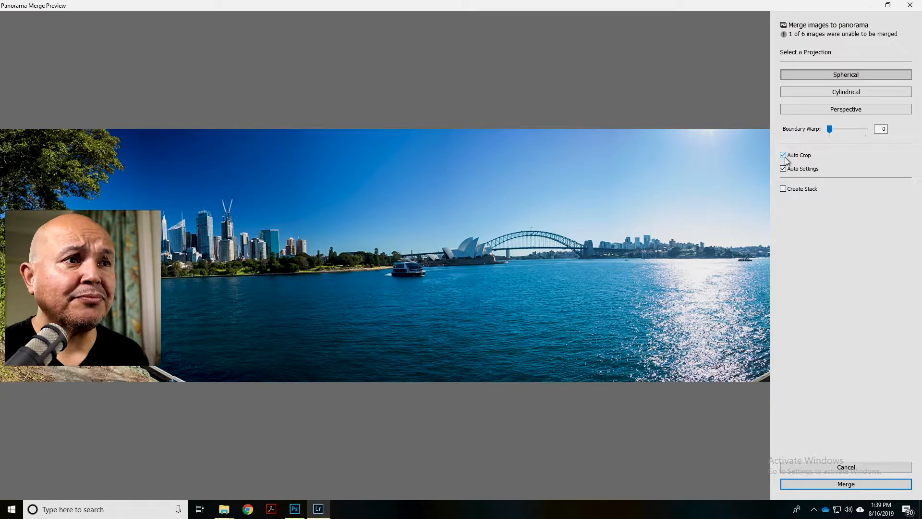
click(852, 483)
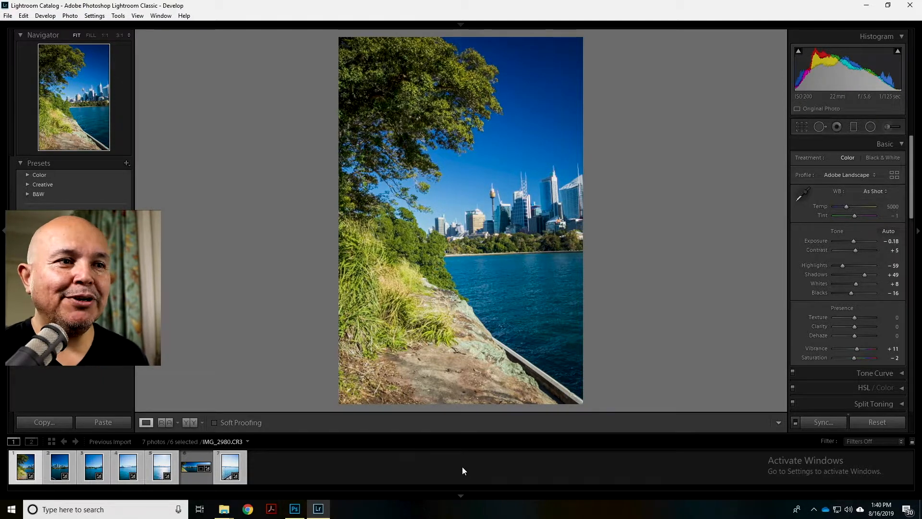
click(198, 475)
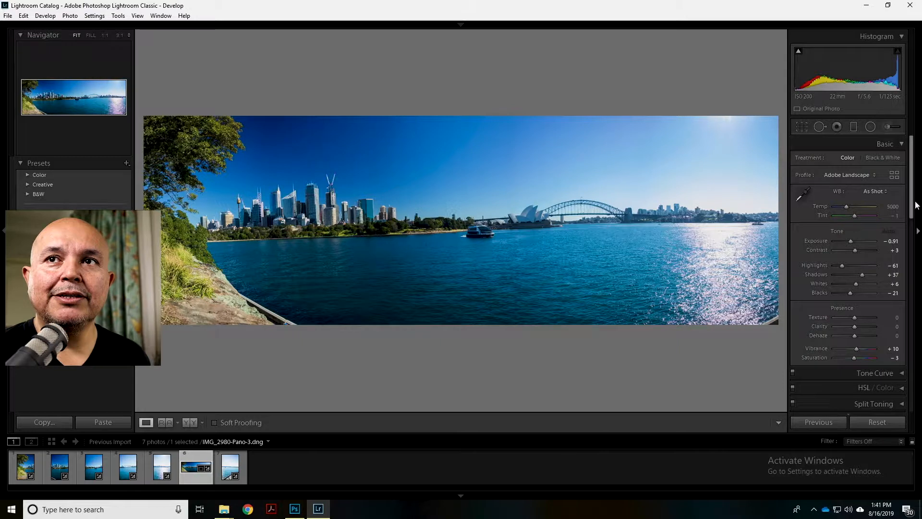
Try the Auto Upright correction on the panorama and examine the skyscrapers at 1:1
drag(916, 201, 915, 396)
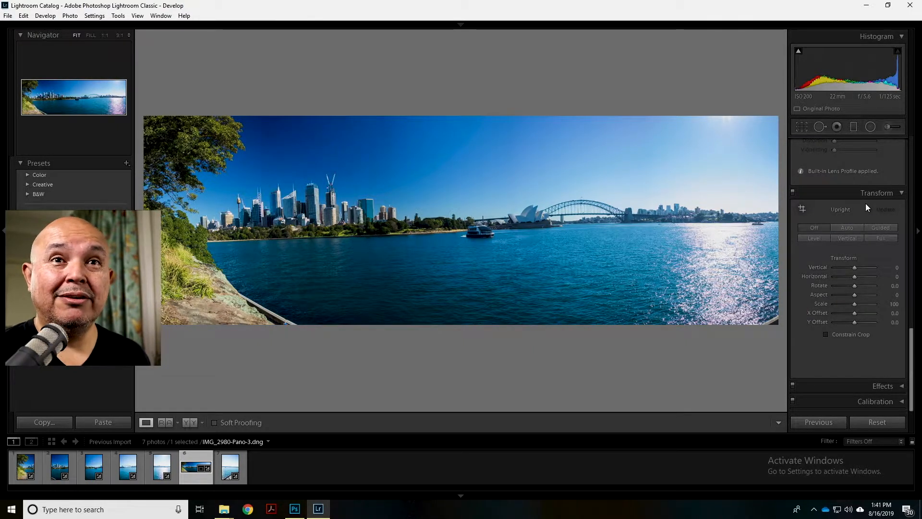
click(849, 226)
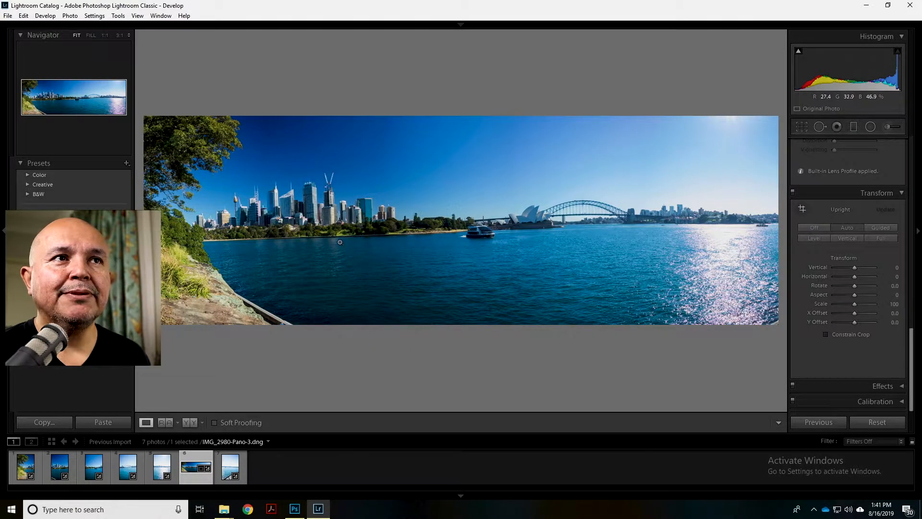
click(316, 203)
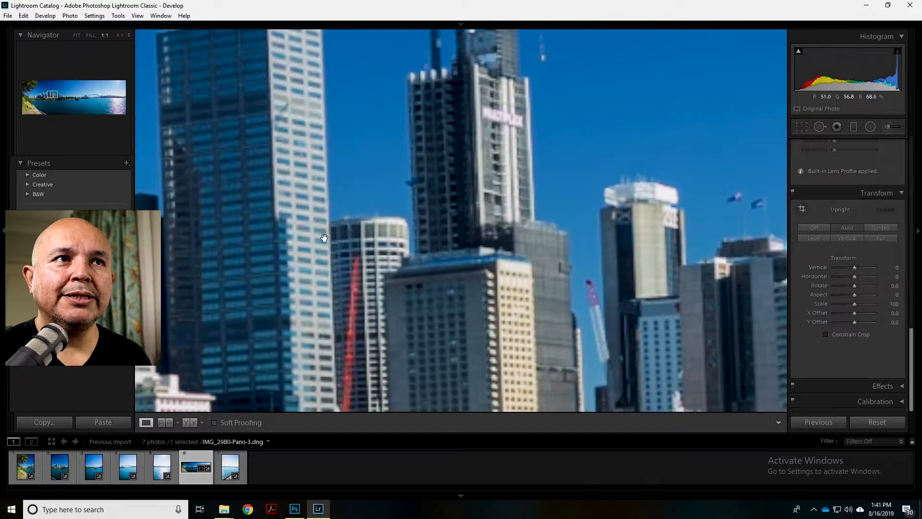
click(327, 144)
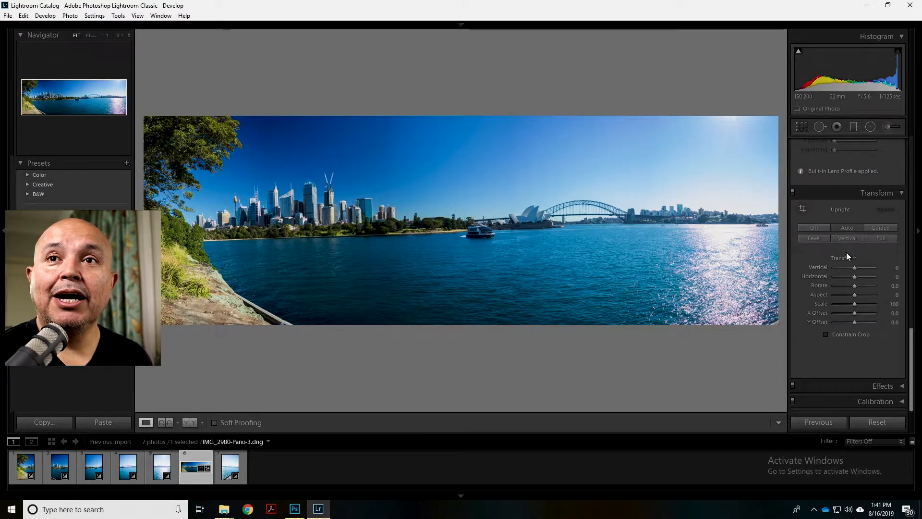
Switch to the Guided Upright correction and place a single vertical guide along the edge of the teal building in the skyline
click(885, 228)
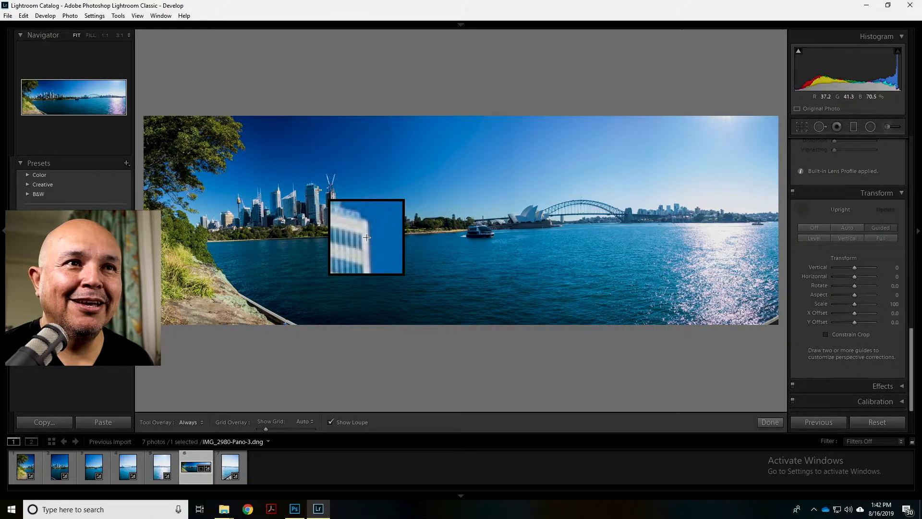
drag(318, 189, 319, 225)
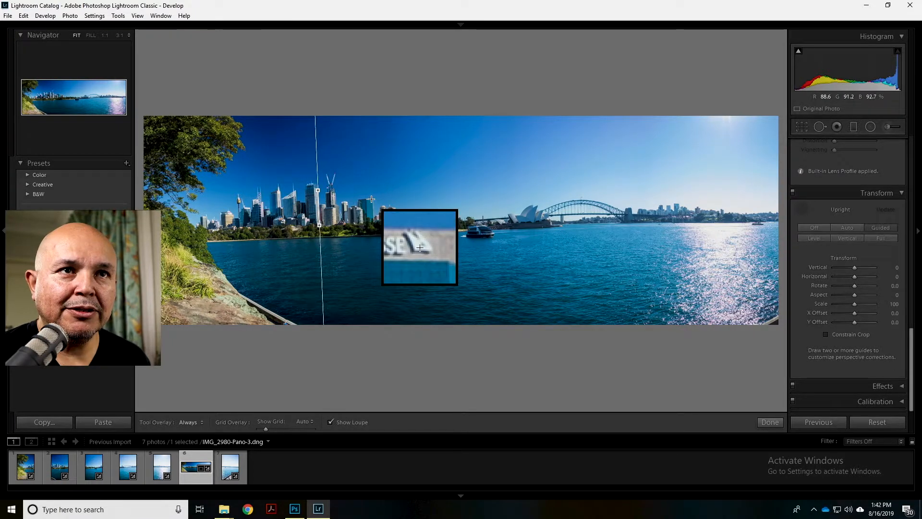
key(ctrl+z)
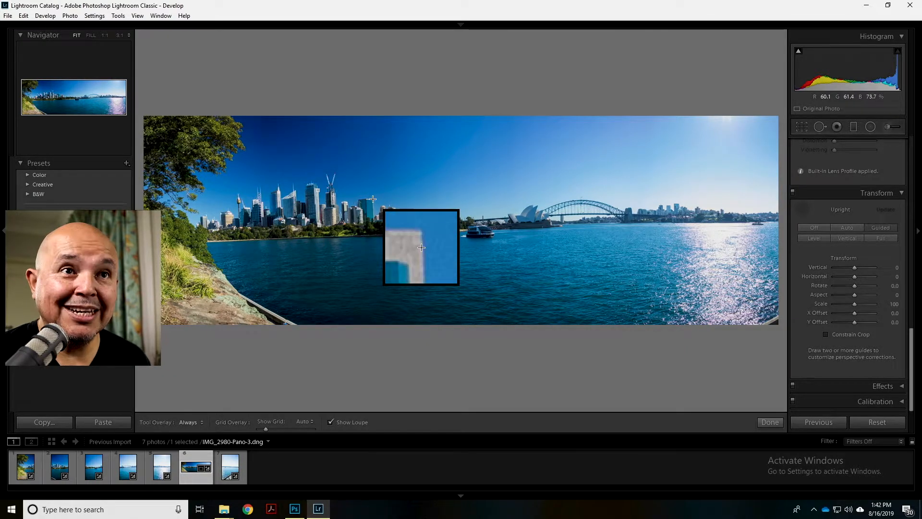
drag(373, 199, 373, 222)
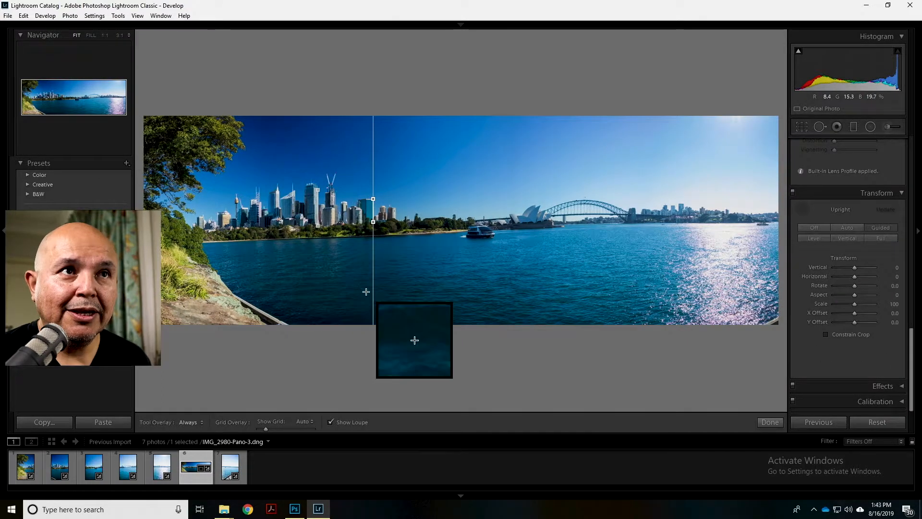
click(770, 422)
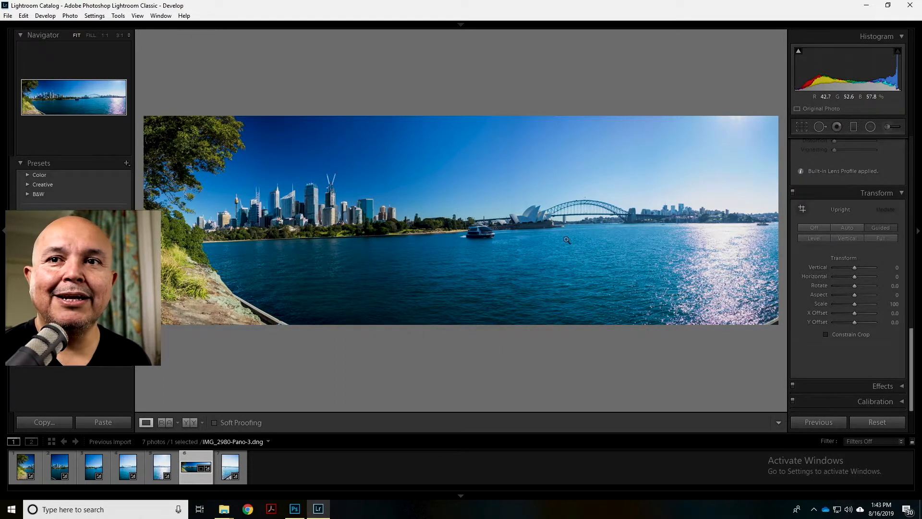
Rotate the panorama to an angle of 1.55 and crop it tighter on all sides to exclude the uneven borders
click(804, 128)
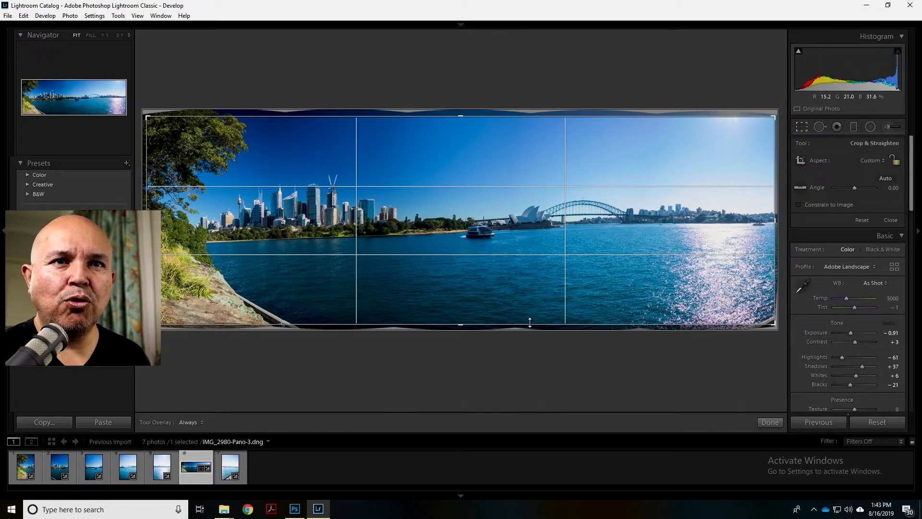
drag(529, 322, 530, 315)
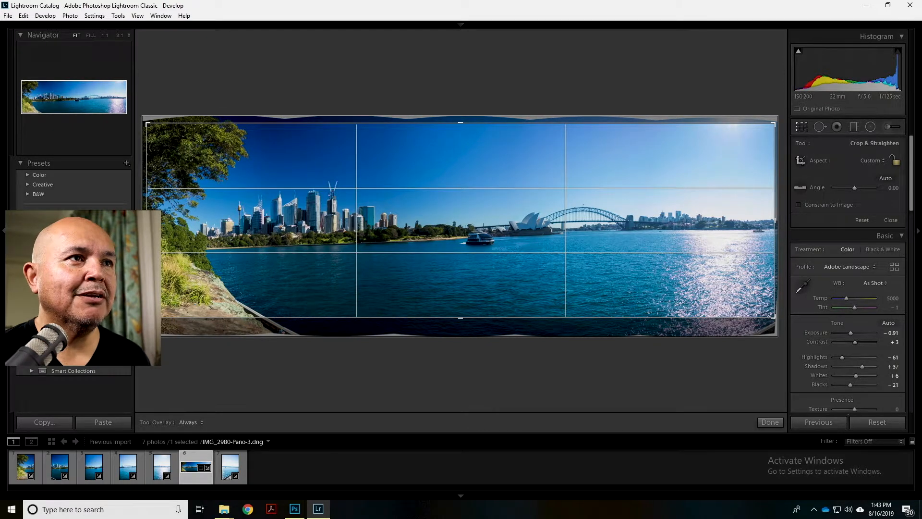
drag(147, 218, 162, 219)
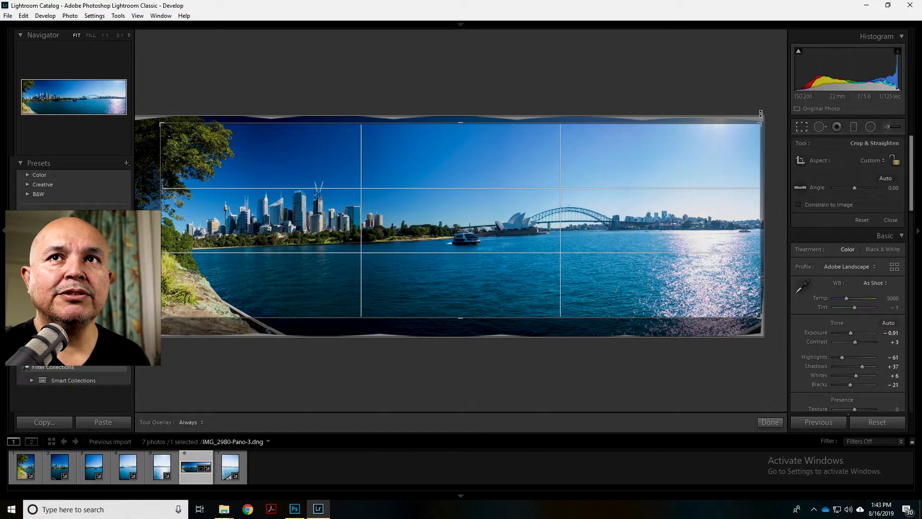
drag(766, 119, 766, 128)
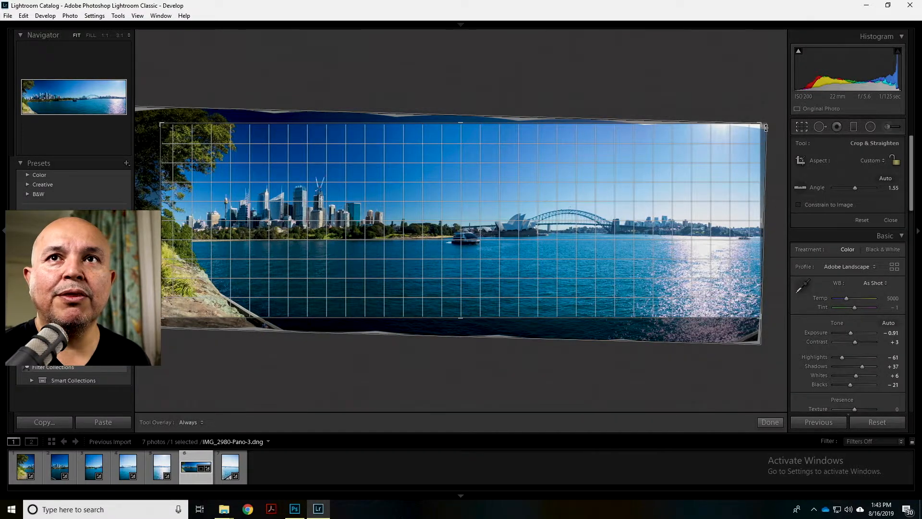
drag(765, 127, 751, 126)
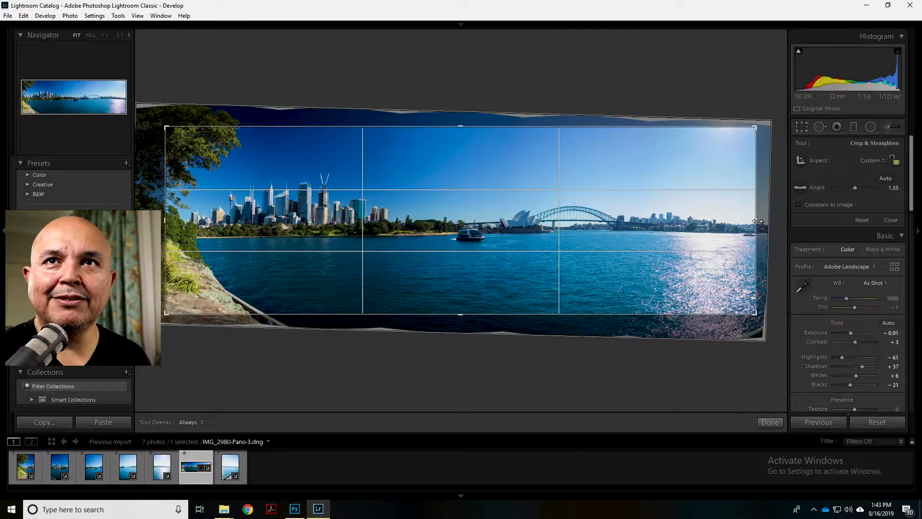
drag(719, 244, 716, 242)
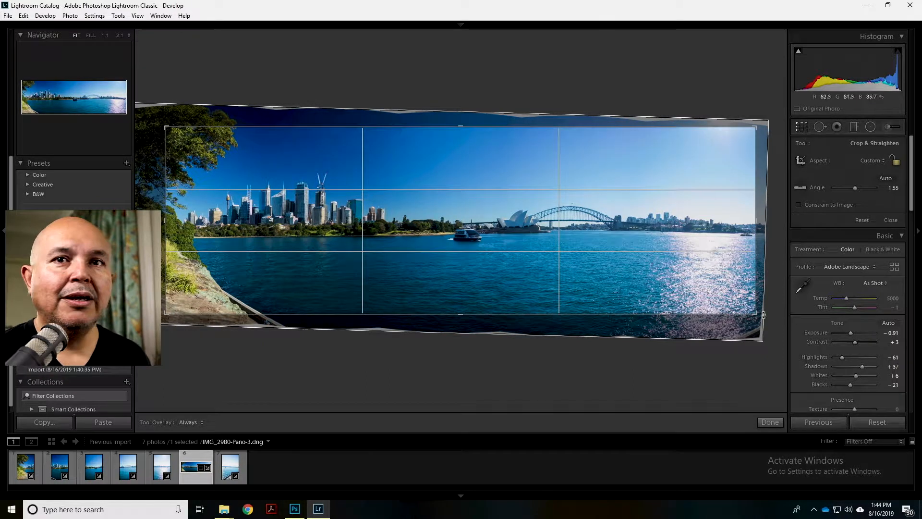
click(769, 422)
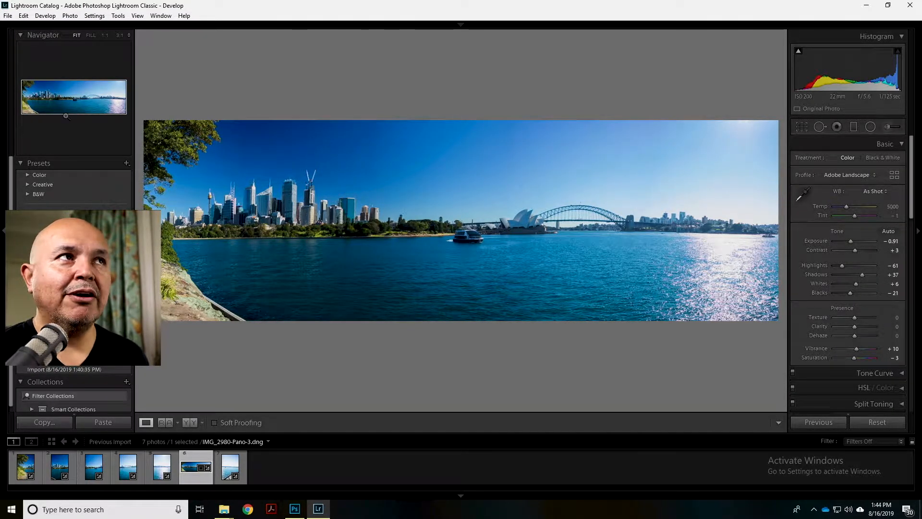
Export the panorama to the Desktop as a JPEG at quality 60 with the custom name Sydney Pano Extreme
click(8, 15)
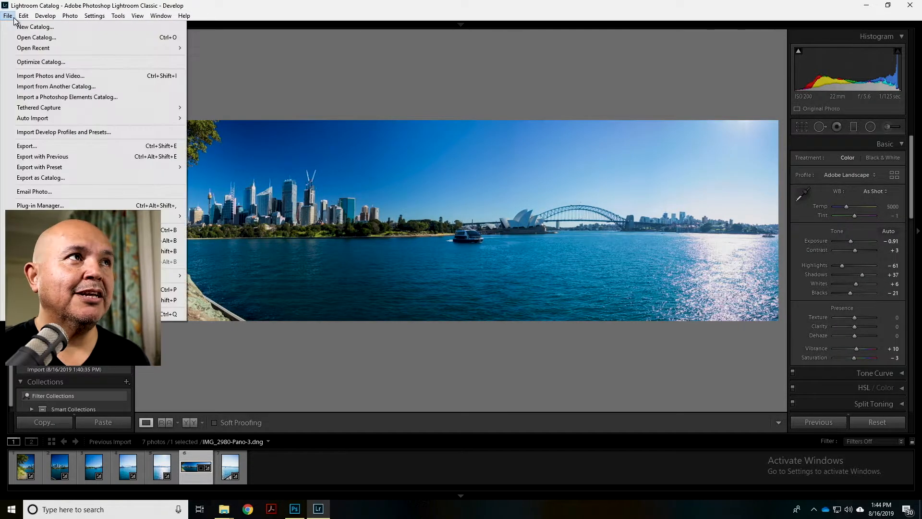
click(74, 145)
click(472, 192)
click(473, 192)
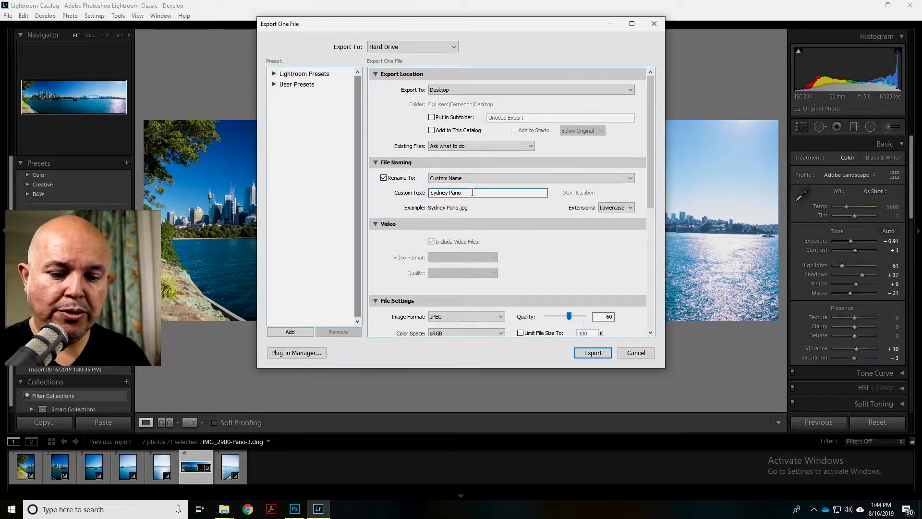
text(Extreme)
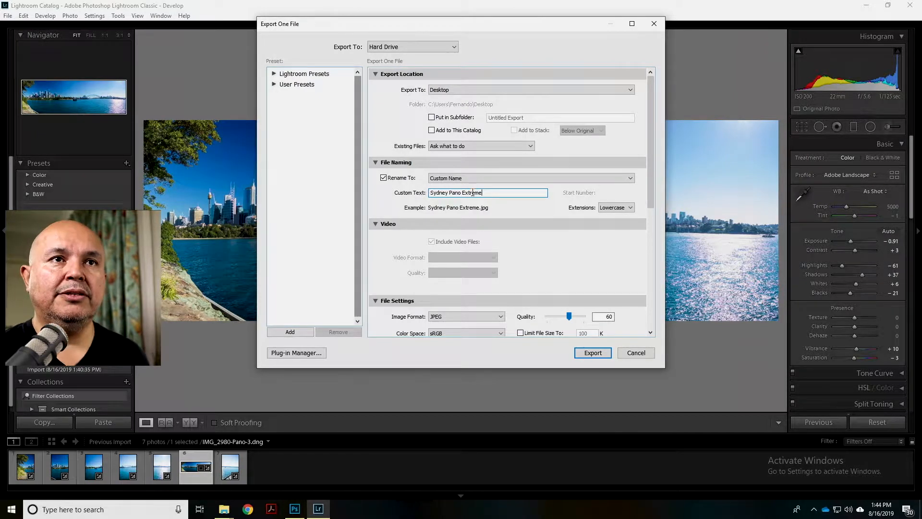
click(600, 354)
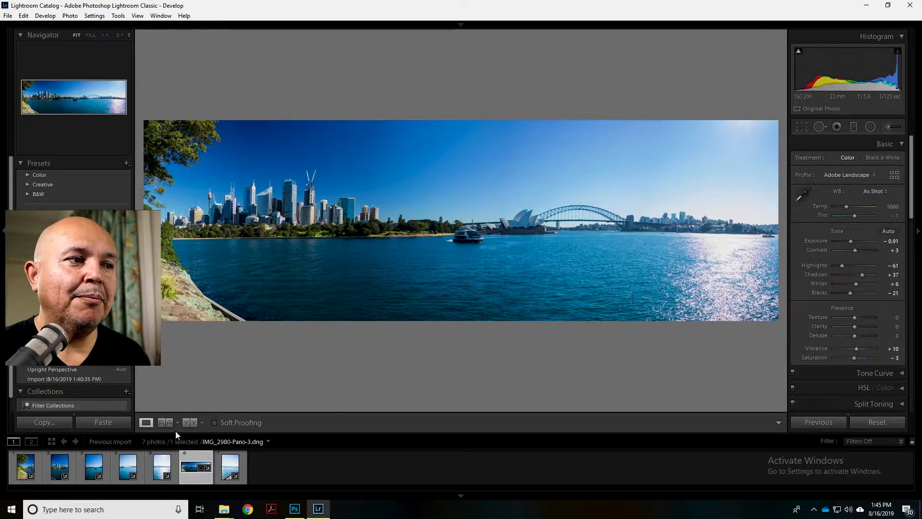
Select the six original CR3 harbour photos in the filmstrip, leaving out the merged panorama DNG
click(287, 473)
click(34, 473)
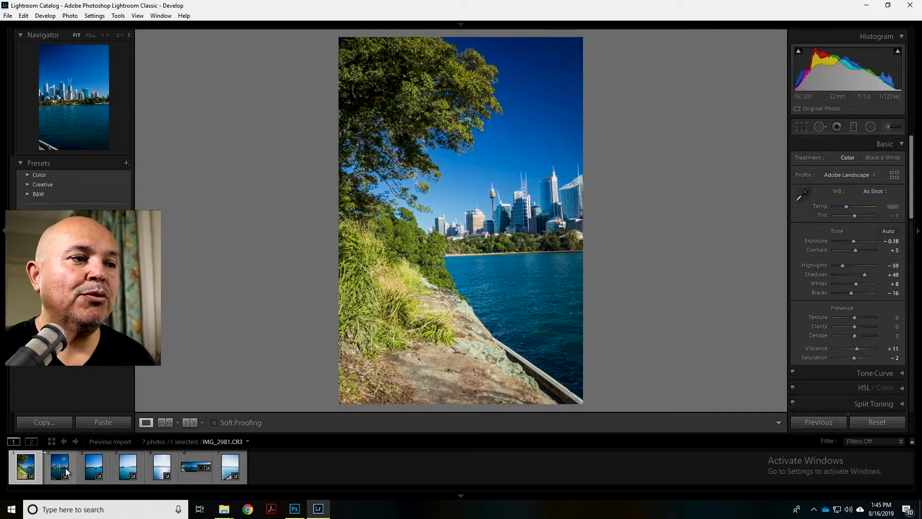
shift+click(93, 470)
shift+click(128, 473)
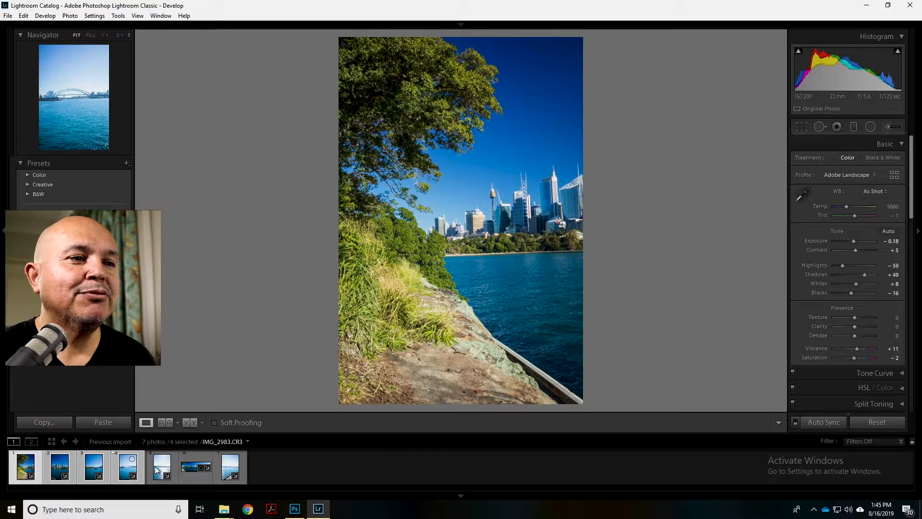
shift+click(162, 468)
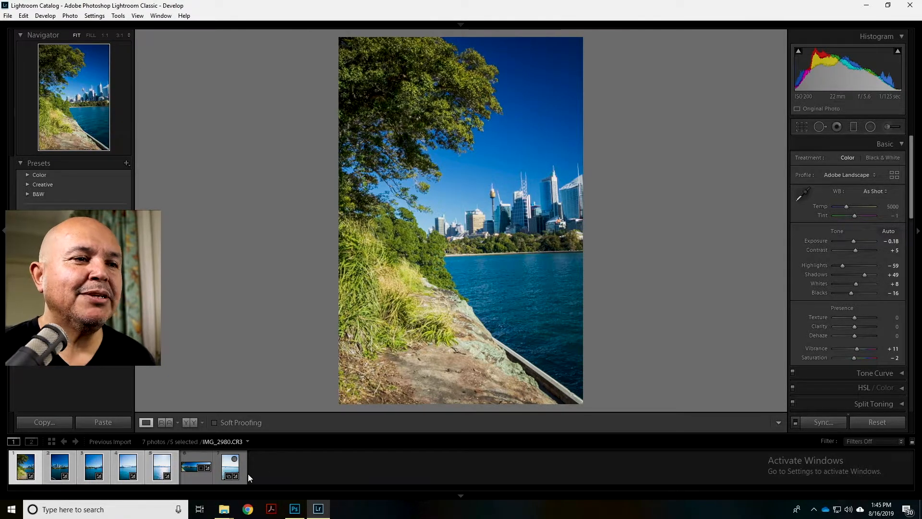
ctrl+click(240, 465)
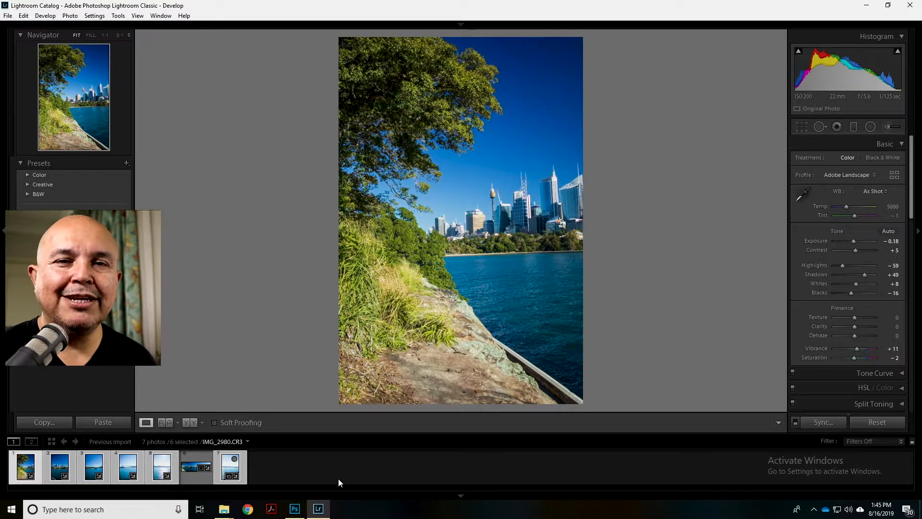
Send the selected photos to Photoshop's Merge to Panorama and run Photomerge with the Auto layout and Blend Images Together
right_click(244, 472)
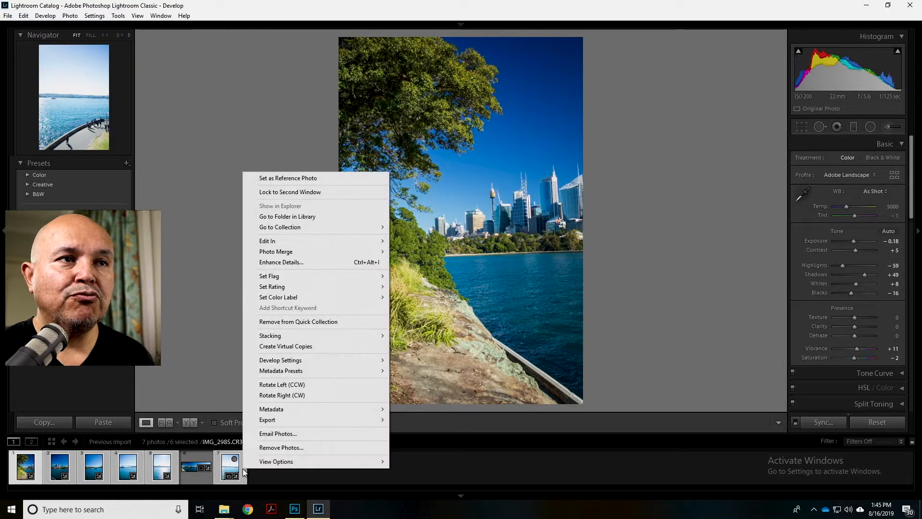
mouse_move(360, 251)
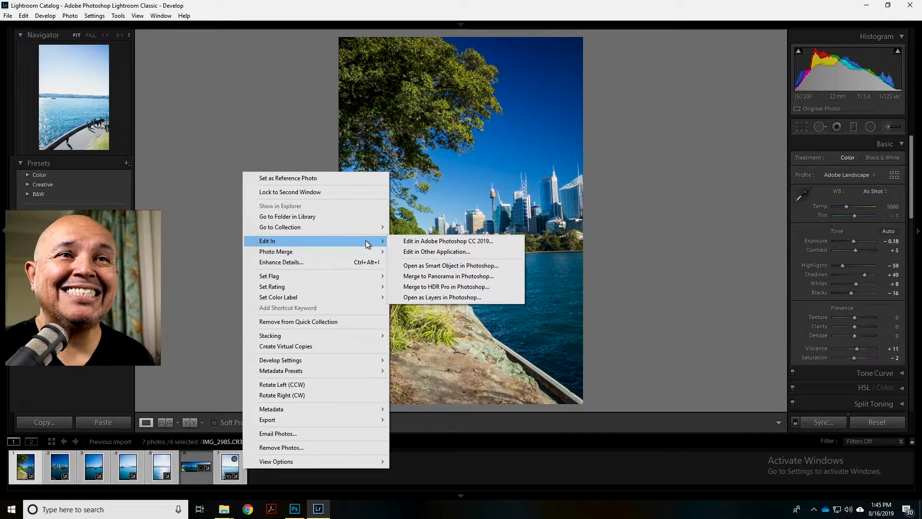
click(474, 277)
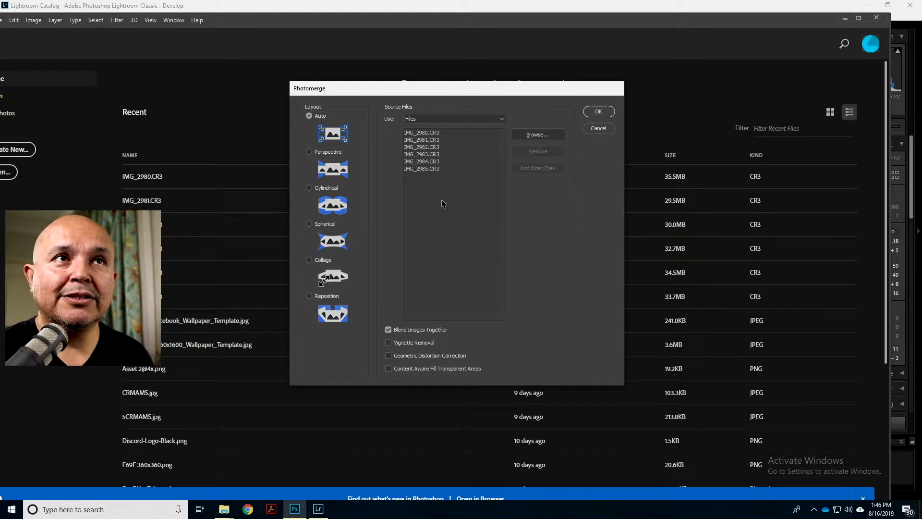
click(599, 111)
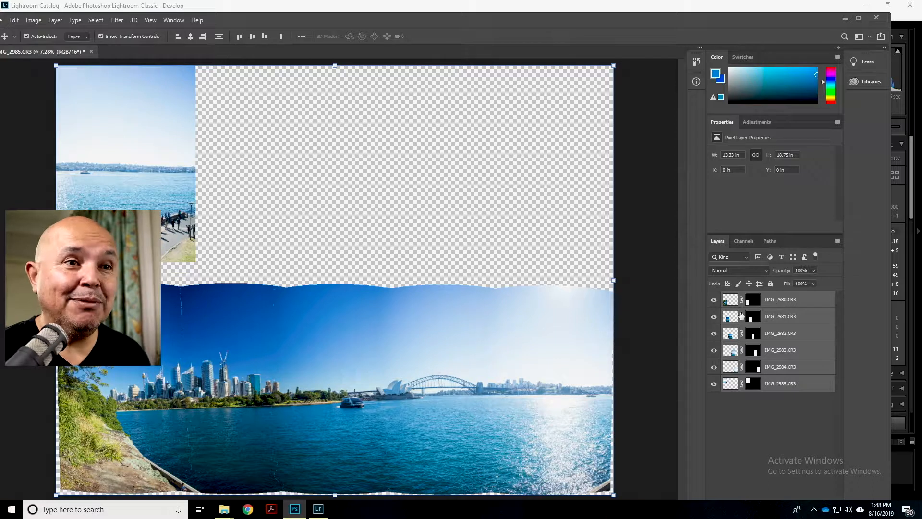
Flatten the merged photo layers into a single image and maximize the Photoshop window
right_click(810, 297)
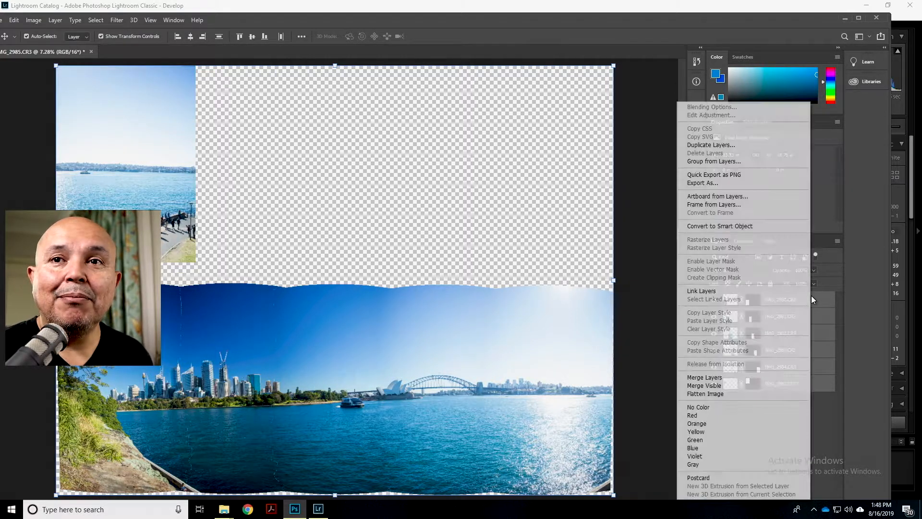
click(772, 395)
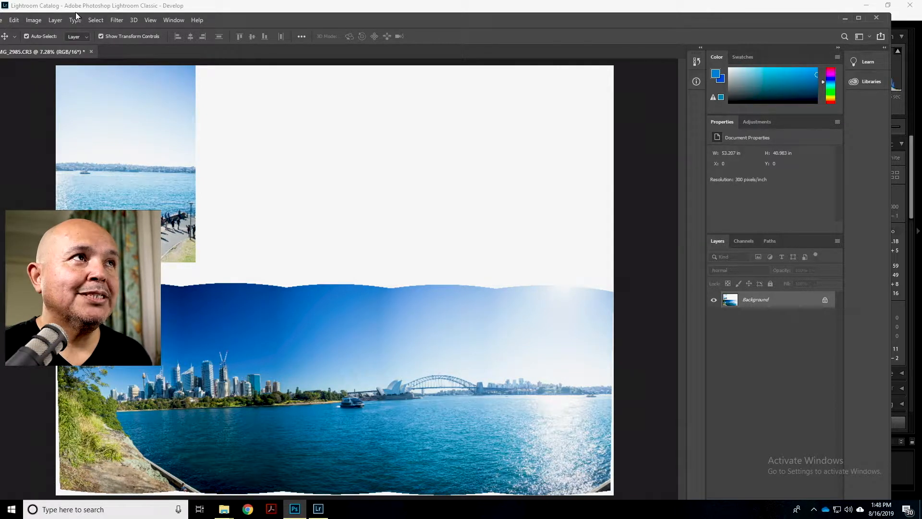
click(95, 6)
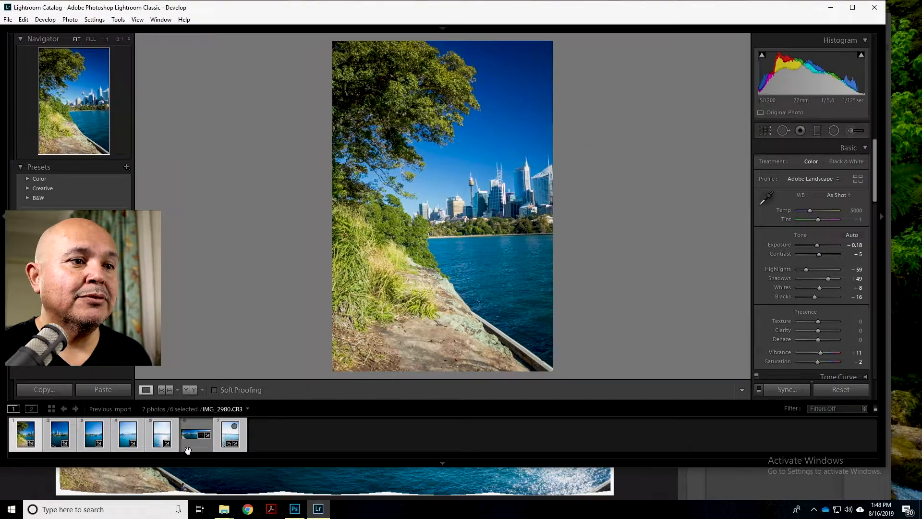
click(294, 509)
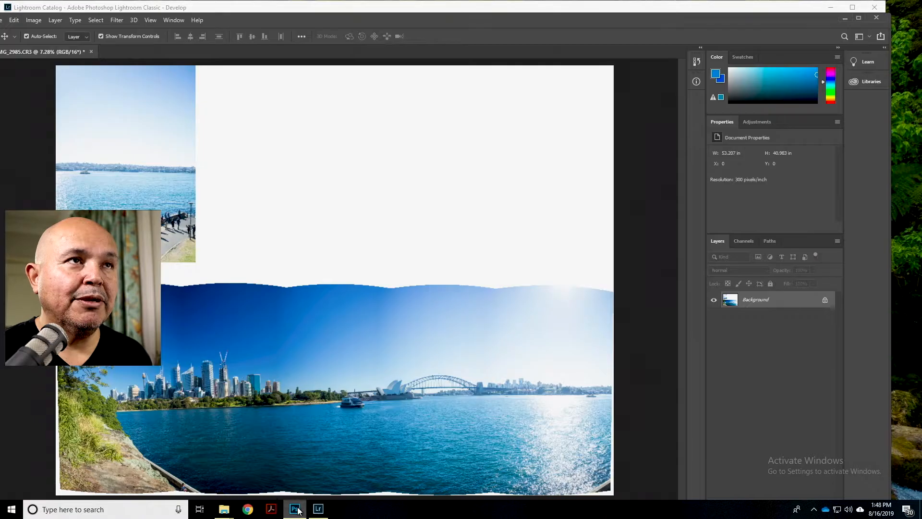
click(850, 7)
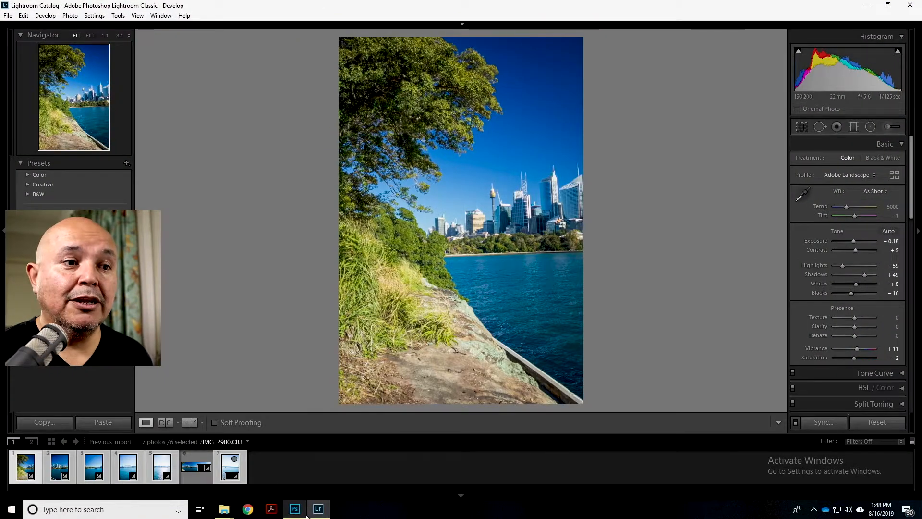
click(305, 512)
click(859, 16)
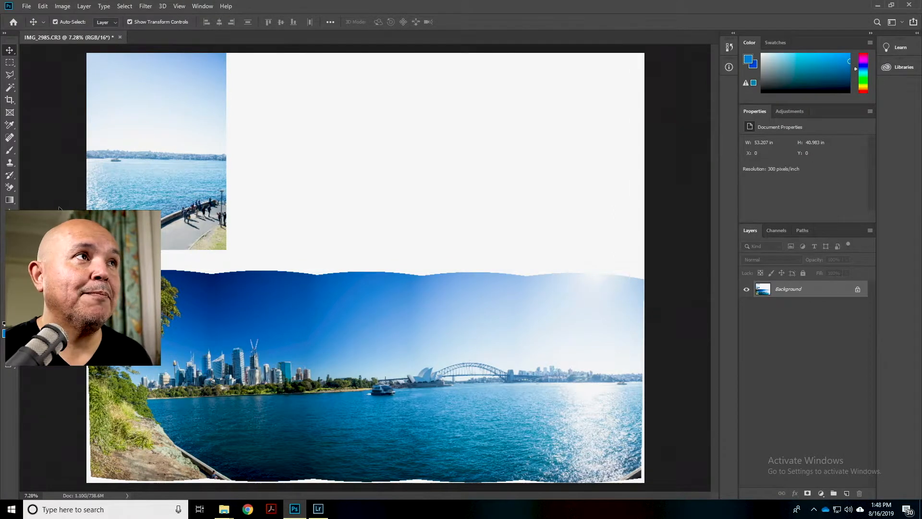
Crop the image to a rectangular selection about 51.7 × 17.2 in inside the panorama, excluding the wavy borders and the stray unmerged photo
click(10, 62)
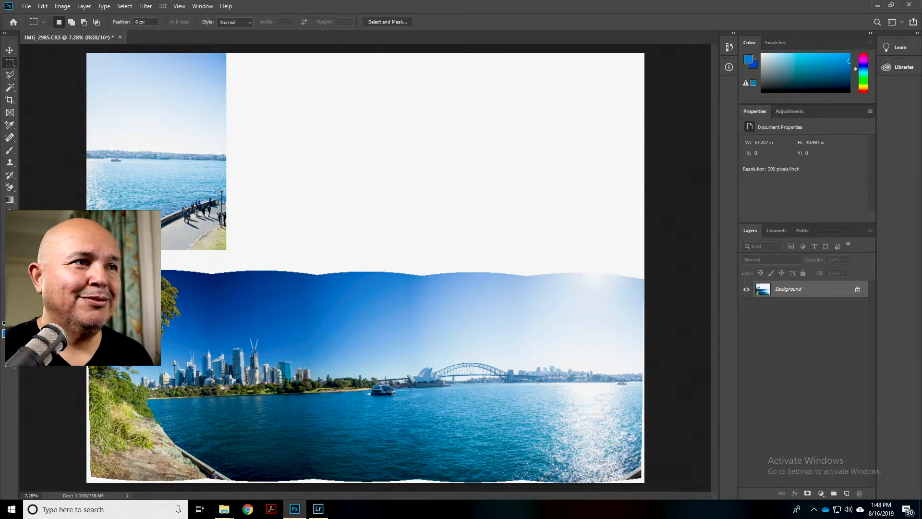
drag(96, 285, 636, 465)
click(47, 5)
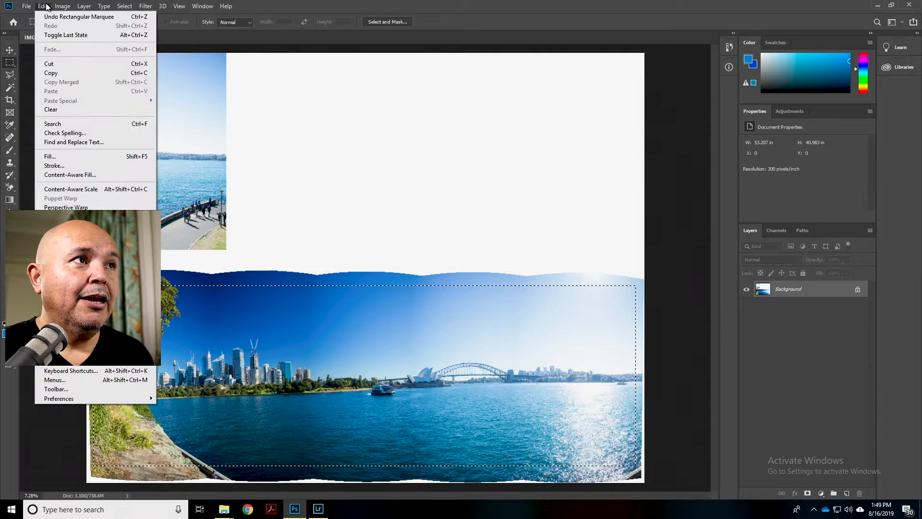
click(63, 5)
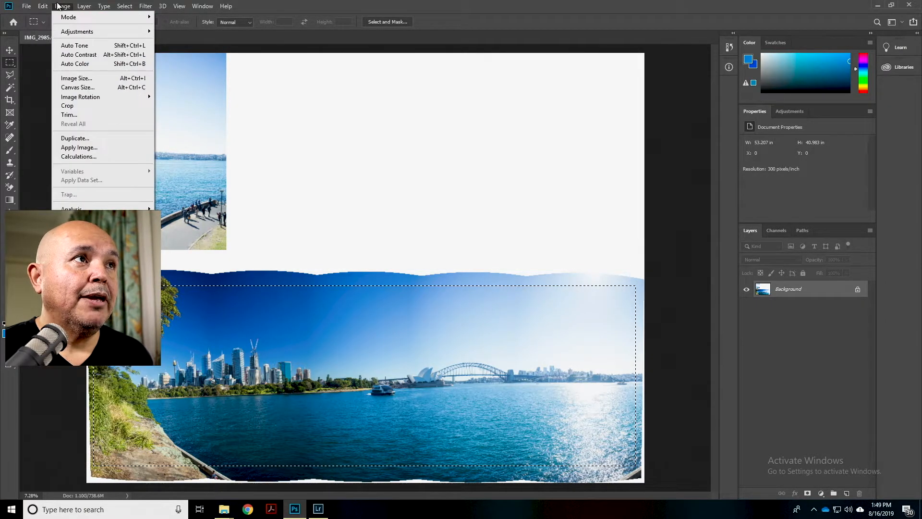
click(73, 106)
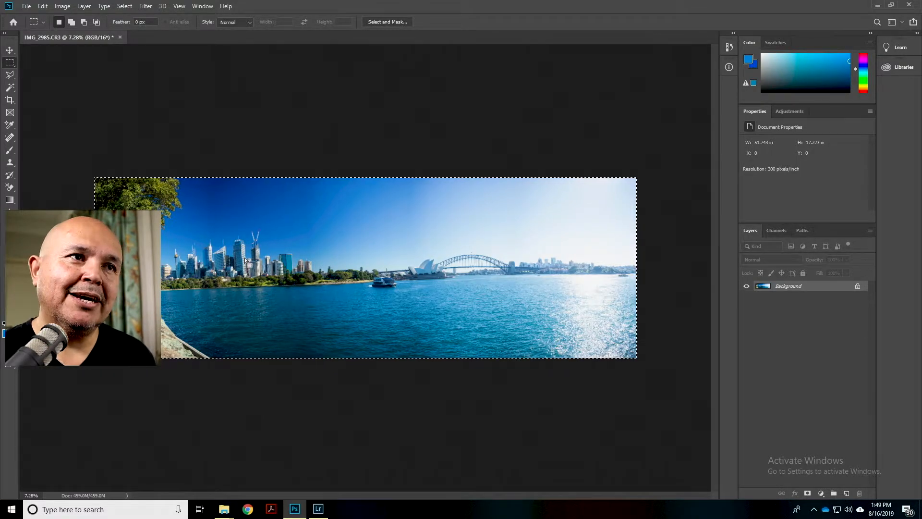
Switch to the Move tool and examine the skyline buildings of the cropped panorama up close
click(10, 50)
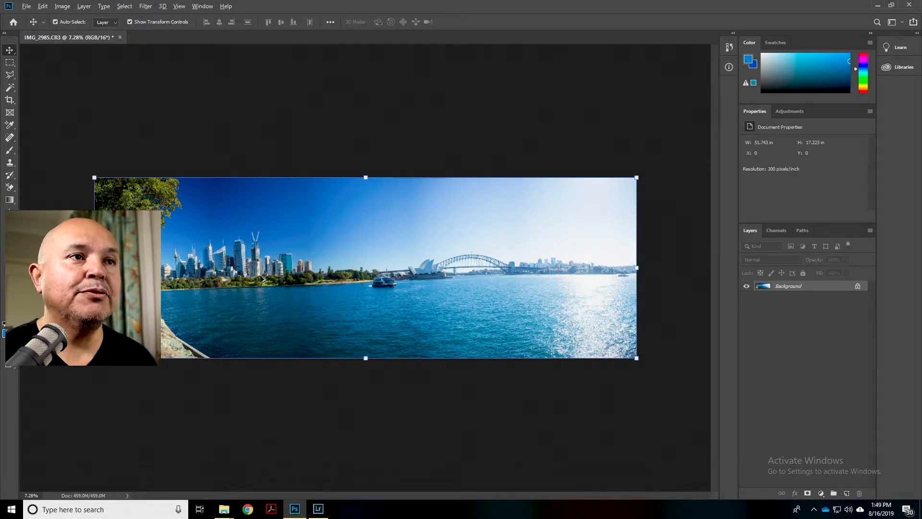
scroll(240, 261, up, 3)
scroll(226, 264, up, 5)
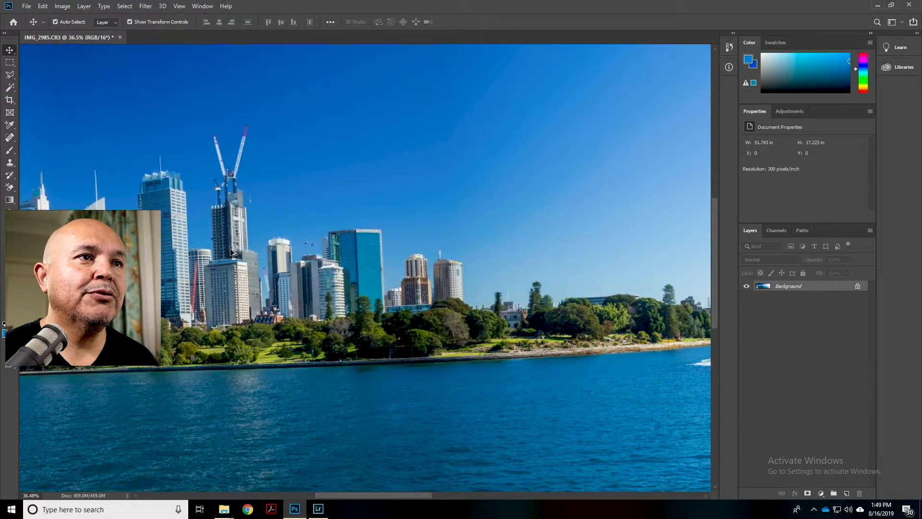
scroll(230, 251, down, 5)
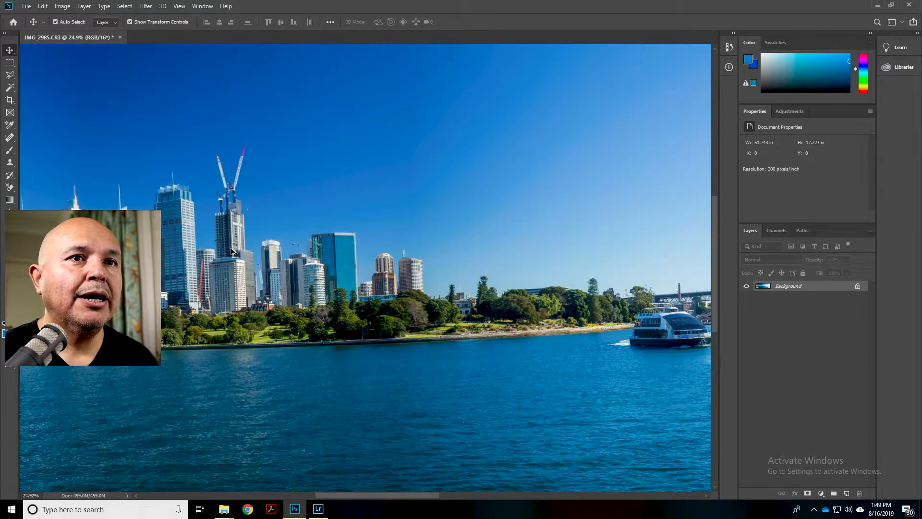
scroll(227, 248, down, 1)
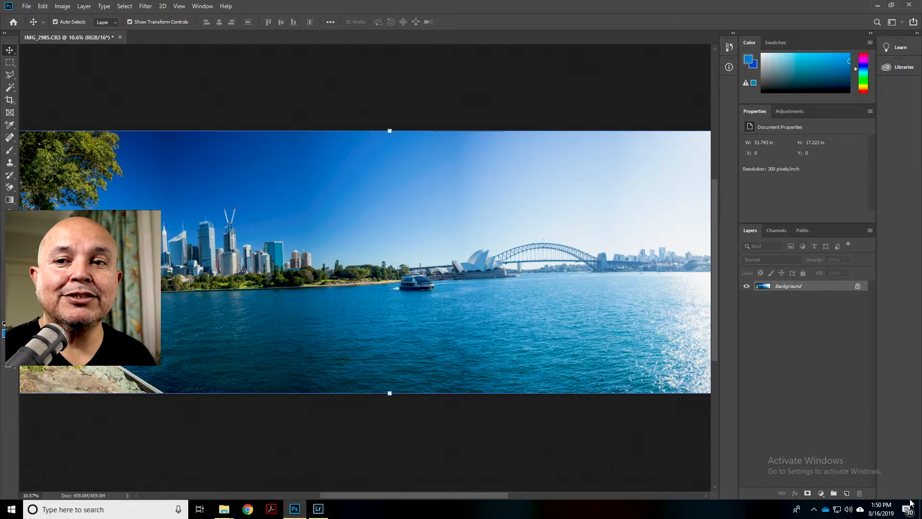
View the exported Sydney Pano Extreme.jpg from the desktop for comparison, close it, and return to the panorama in Photoshop
click(920, 509)
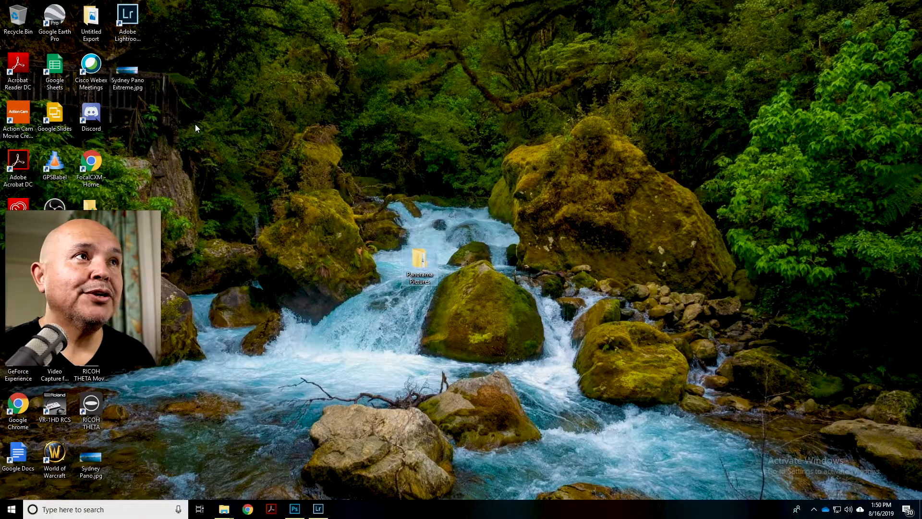
double_click(136, 67)
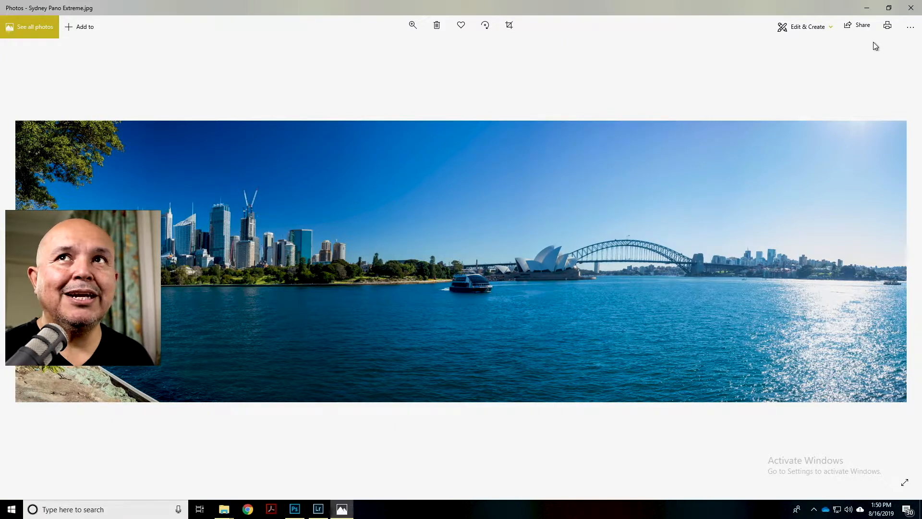
click(910, 8)
click(318, 509)
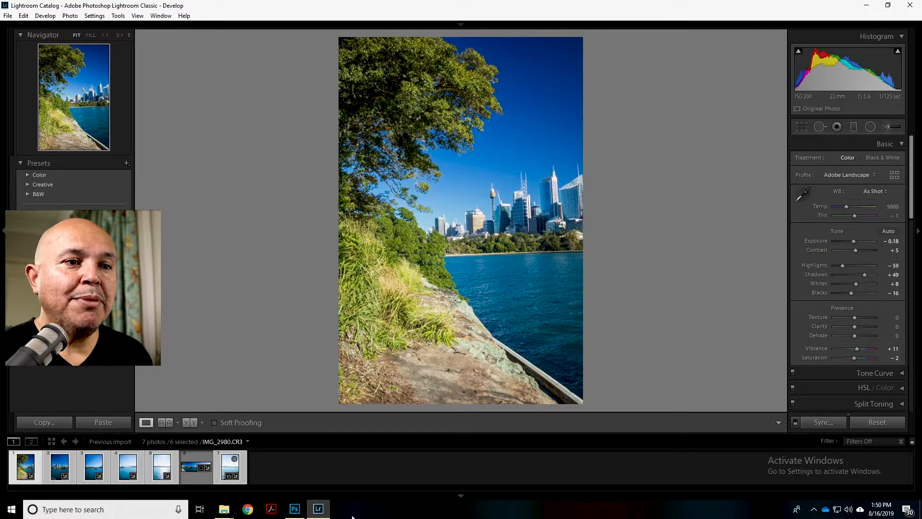
click(299, 511)
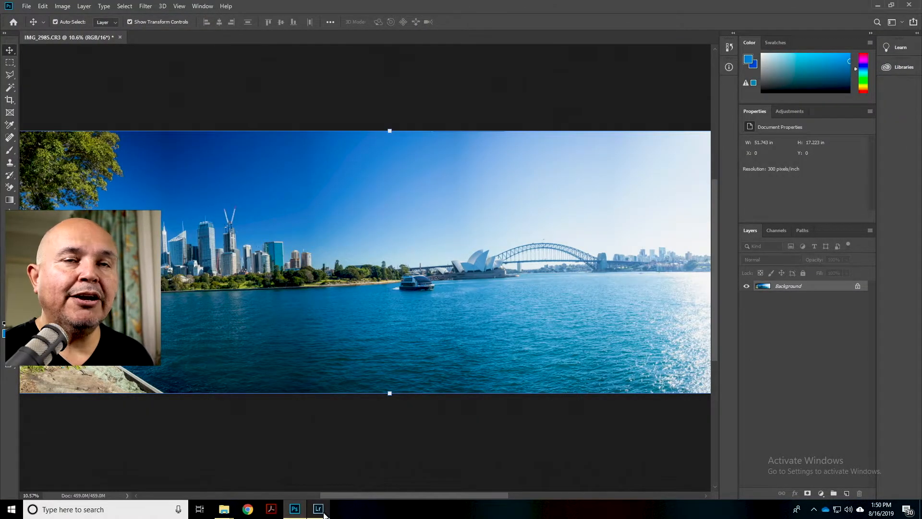
Look through the CR3 files in the 360 Pano folder inside Panorama Pictures, then minimize the File Explorer window
mouse_move(326, 515)
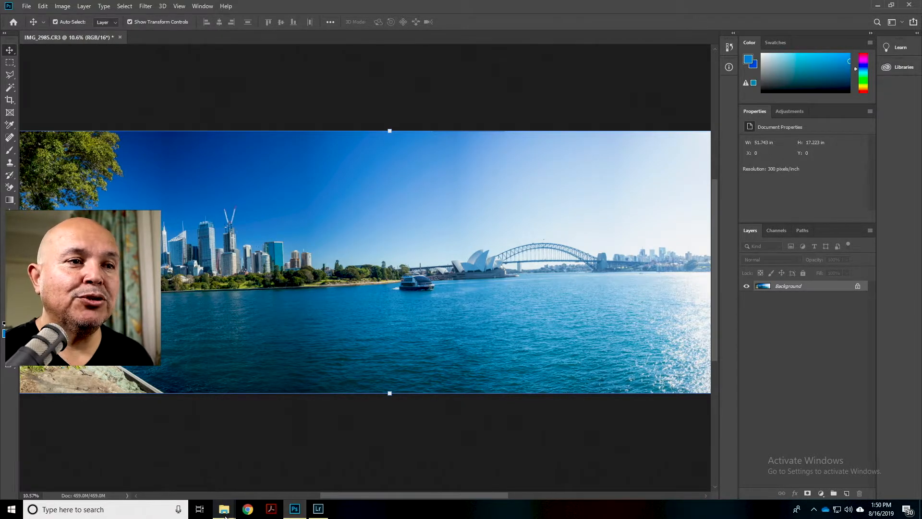
mouse_move(224, 508)
click(263, 498)
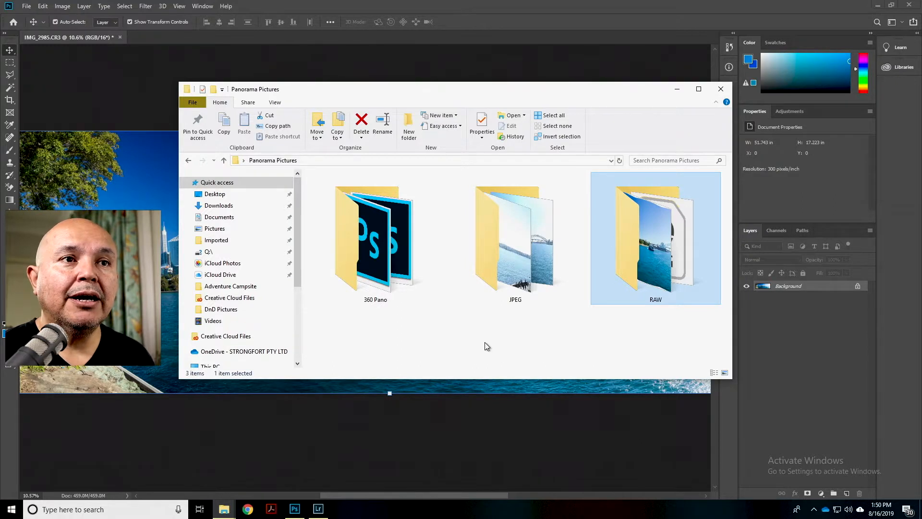
double_click(415, 222)
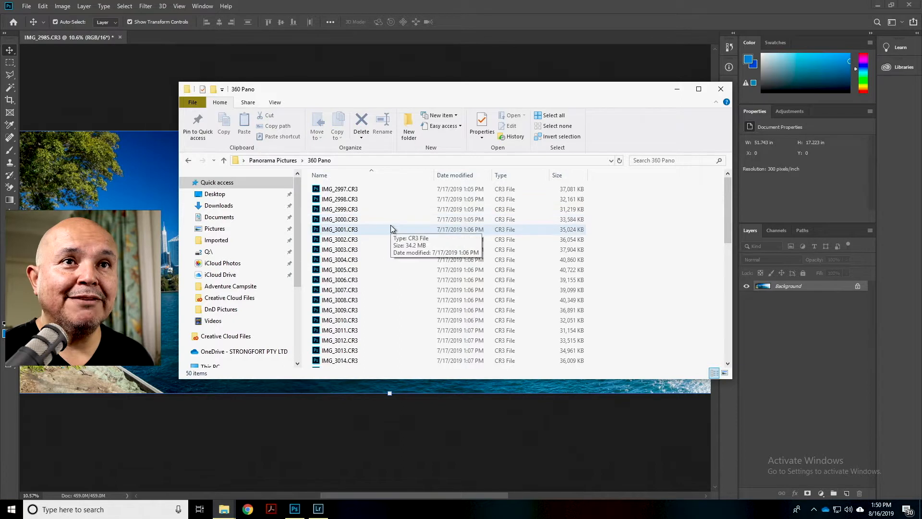
scroll(392, 228, down, 10)
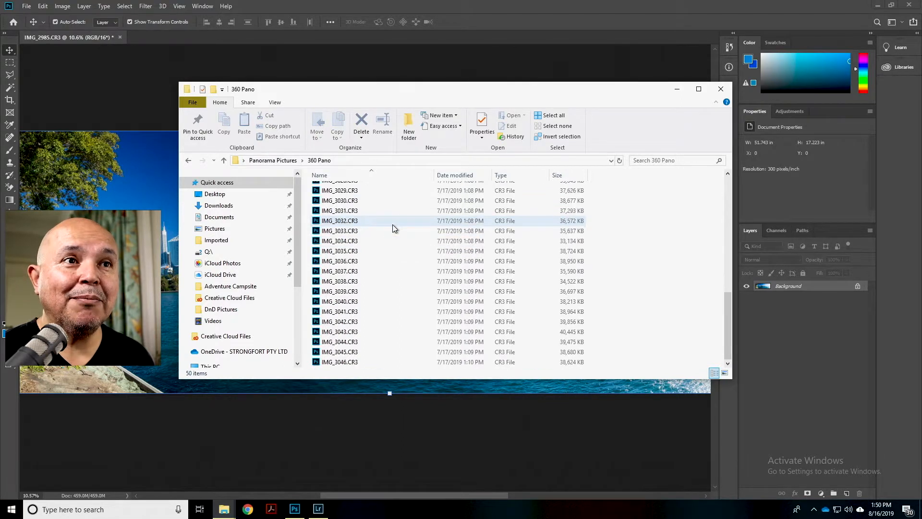
scroll(393, 230, up, 10)
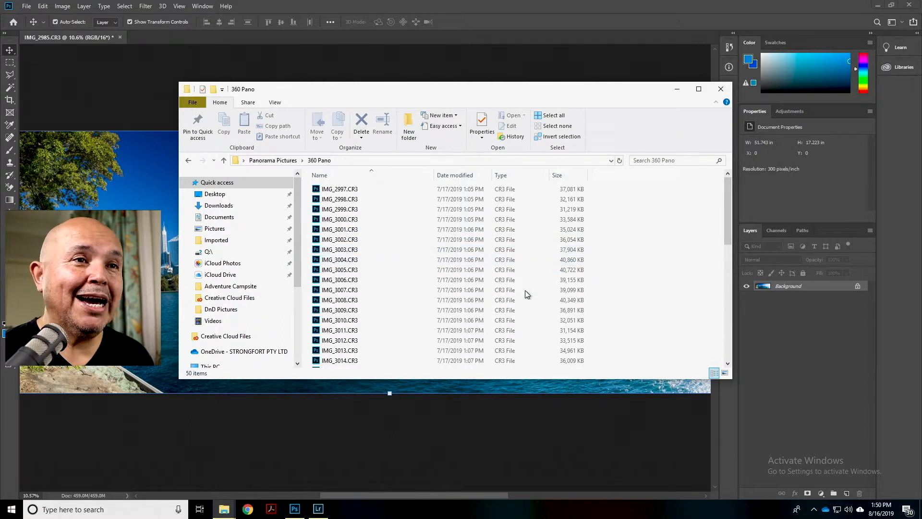
click(677, 89)
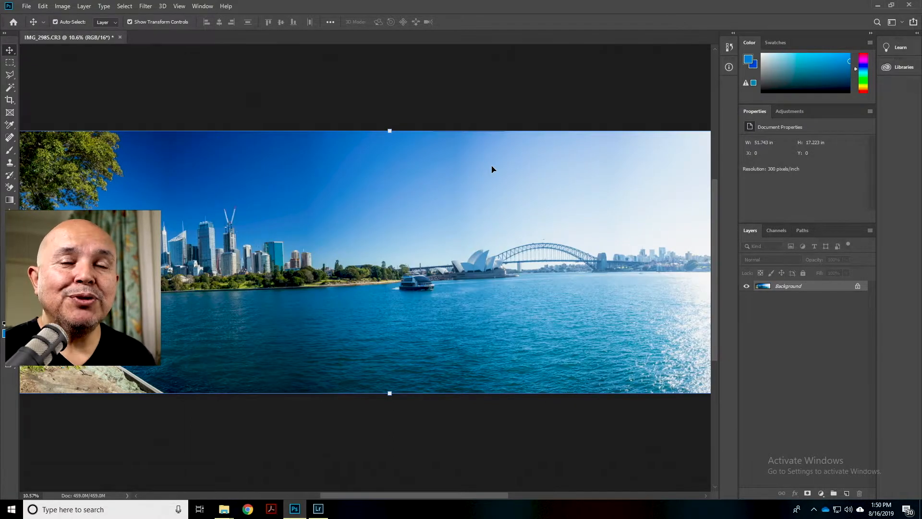